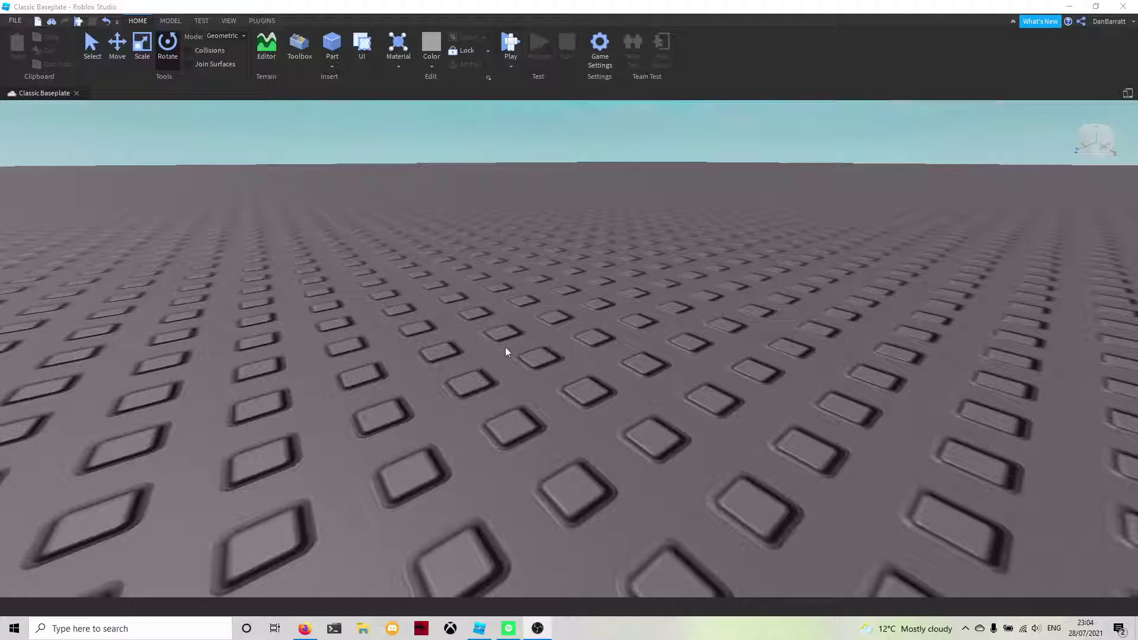
- Insert two block parts onto the baseplate
{"action": "left_click", "coordinate": [446, 4]}
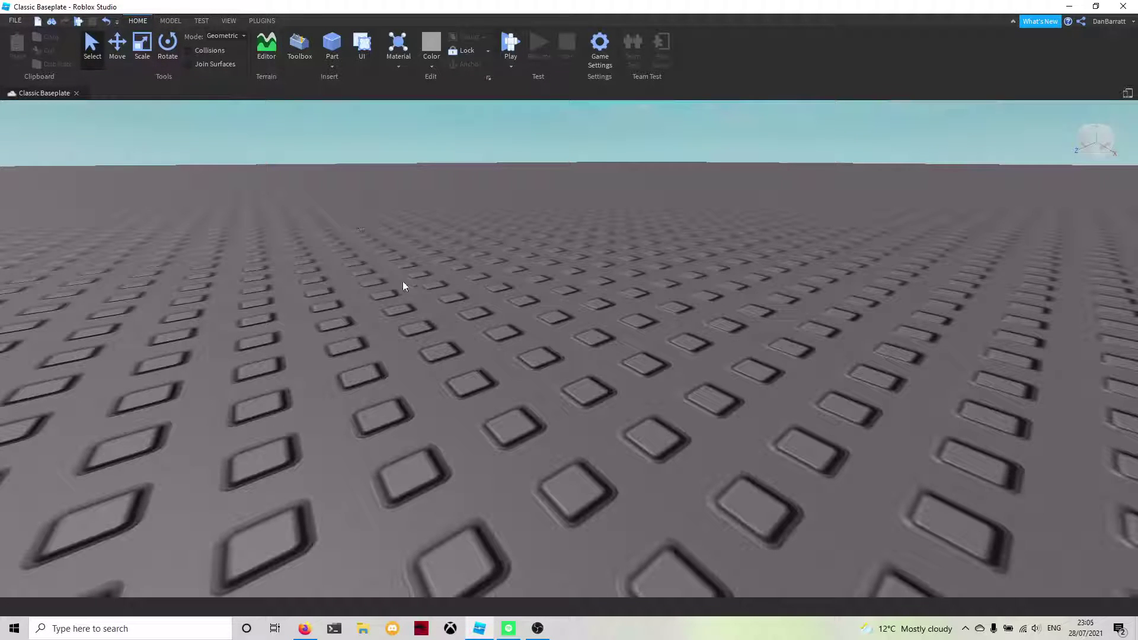
{"action": "left_click", "coordinate": [333, 44]}
{"action": "right_click_drag", "start_coordinate": [539, 219], "coordinate": [541, 220]}
{"action": "left_click", "coordinate": [223, 255]}
{"action": "left_click", "coordinate": [557, 382]}
{"action": "left_click", "coordinate": [332, 321]}
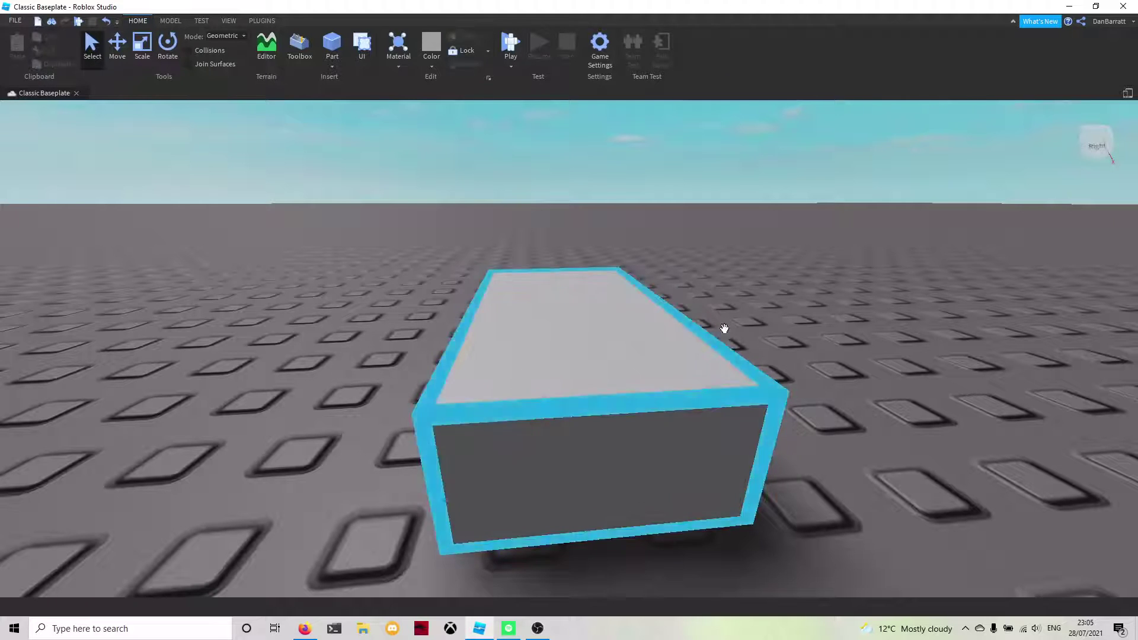
{"action": "left_click", "coordinate": [331, 41]}
{"action": "scroll", "coordinate": [429, 240], "scroll_direction": "down", "scroll_amount": 10}
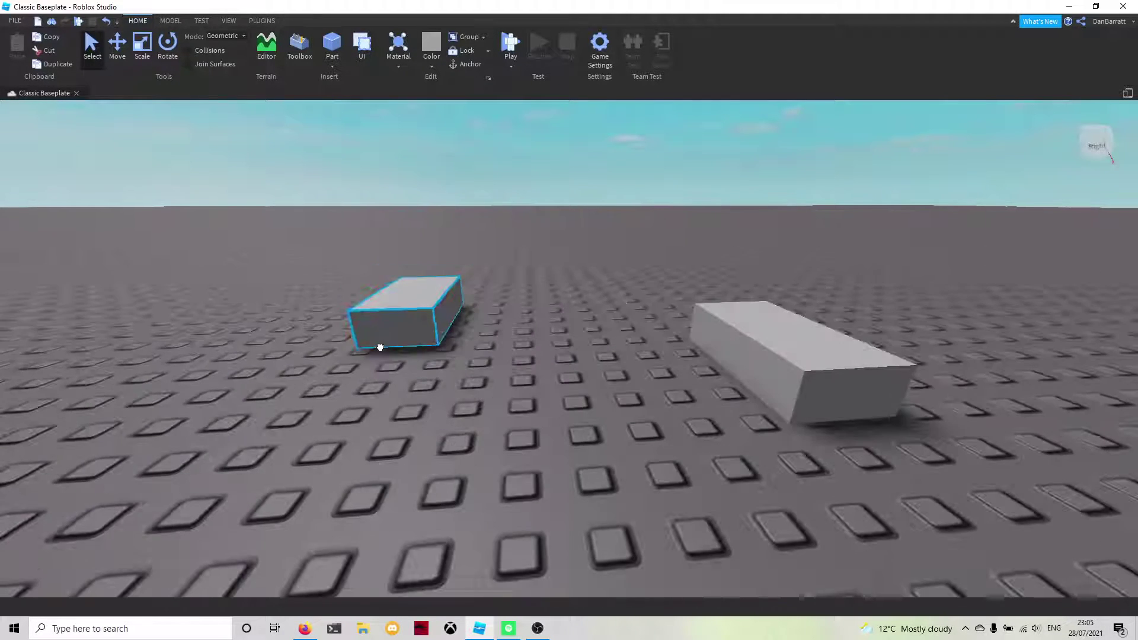
- Switch the selection between the two blocks with the Select tool
{"action": "left_click", "coordinate": [493, 396]}
{"action": "left_click", "coordinate": [750, 364]}
{"action": "left_click", "coordinate": [392, 284]}
{"action": "left_click", "coordinate": [183, 126]}
- Select the larger, nearer block and use the Move tool to bring it forward and closer to the other block
{"action": "left_click", "coordinate": [776, 350]}
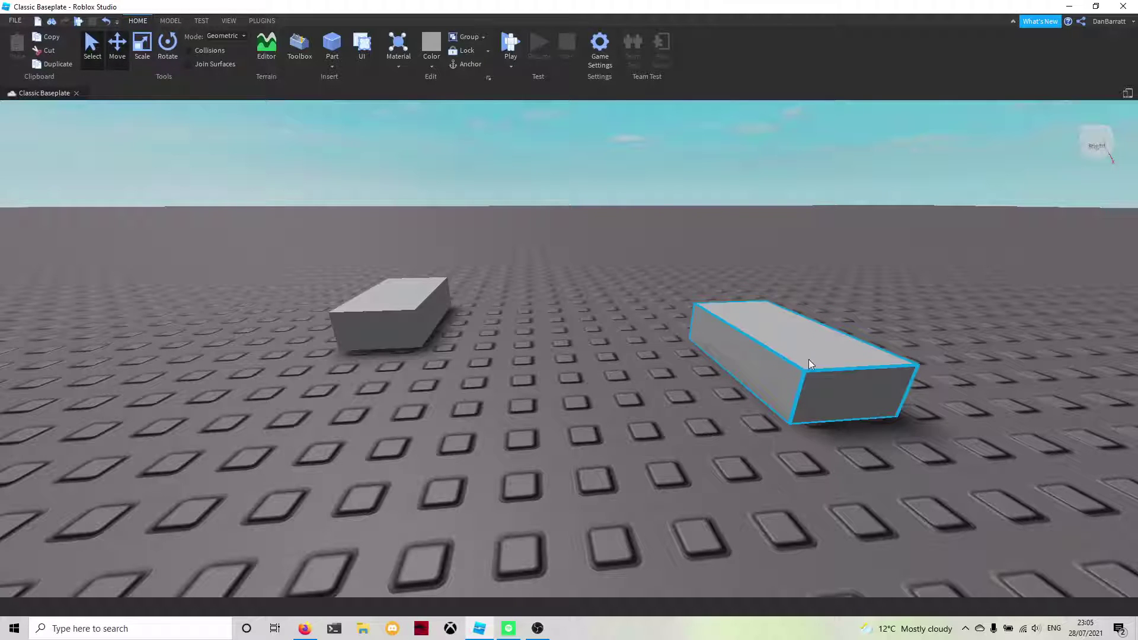
{"action": "key", "text": "ctrl+2"}
{"action": "left_click_drag", "start_coordinate": [664, 357], "coordinate": [480, 360]}
{"action": "left_click_drag", "start_coordinate": [629, 455], "coordinate": [584, 552]}
{"action": "mouse_move", "coordinate": [610, 311]}
{"action": "left_mouse_down"}
{"action": "mouse_move", "coordinate": [611, 255]}
{"action": "mouse_move", "coordinate": [620, 306]}
{"action": "mouse_move", "coordinate": [612, 299]}
{"action": "left_mouse_up"}
- Try to raise the farther block and shift it sideways with the Move tool, and undo both moves
{"action": "left_click", "coordinate": [398, 291]}
{"action": "left_click_drag", "start_coordinate": [386, 219], "coordinate": [399, 159]}
{"action": "left_click_drag", "start_coordinate": [464, 253], "coordinate": [515, 251]}
{"action": "key", "text": "ctrl+z"}
{"action": "key", "text": "ctrl+z"}
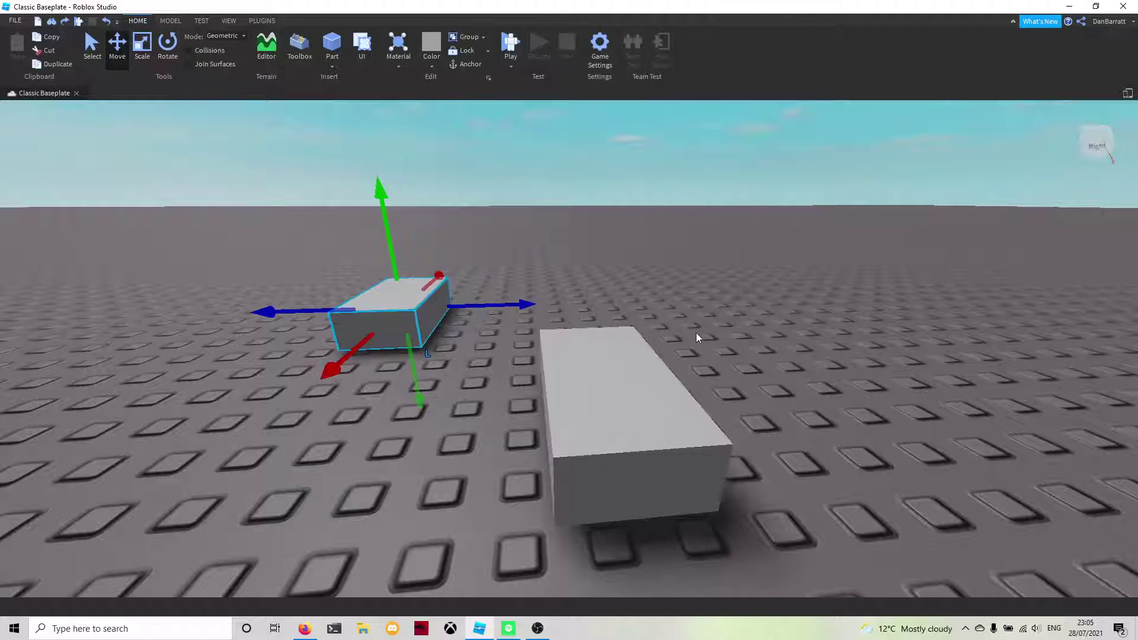
- Alternate the selection between the two blocks and clear it
{"action": "left_click", "coordinate": [663, 394]}
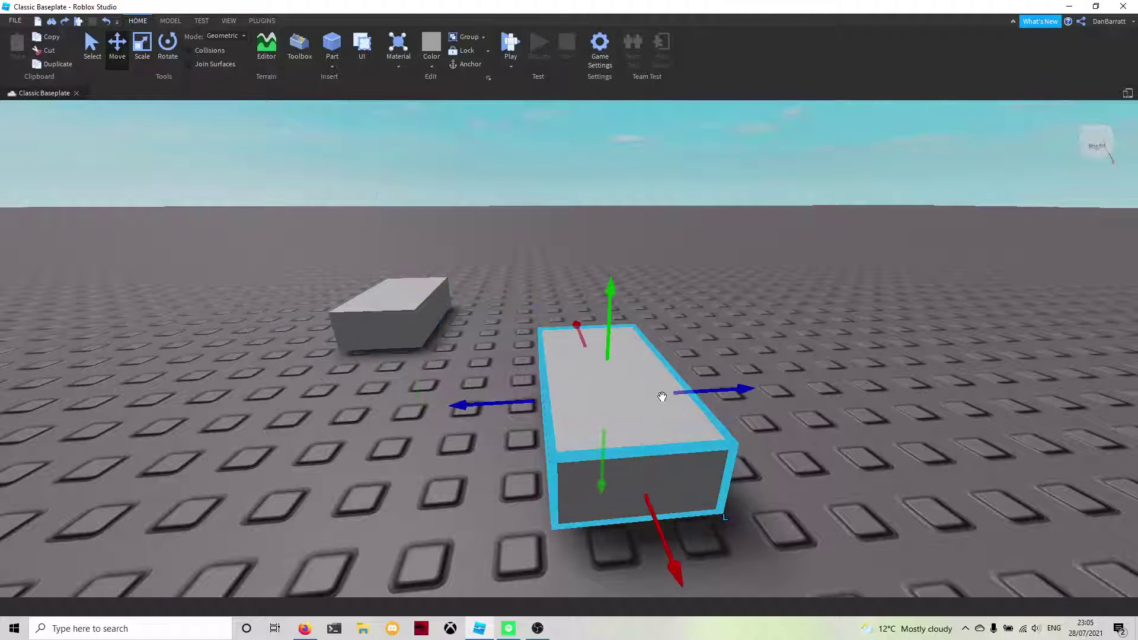
{"action": "left_click", "coordinate": [420, 311]}
{"action": "left_click", "coordinate": [566, 405]}
{"action": "left_click", "coordinate": [377, 307]}
{"action": "left_click", "coordinate": [556, 383]}
{"action": "left_click", "coordinate": [409, 312]}
{"action": "left_click", "coordinate": [560, 380]}
{"action": "left_click", "coordinate": [418, 322]}
{"action": "left_click", "coordinate": [777, 310]}
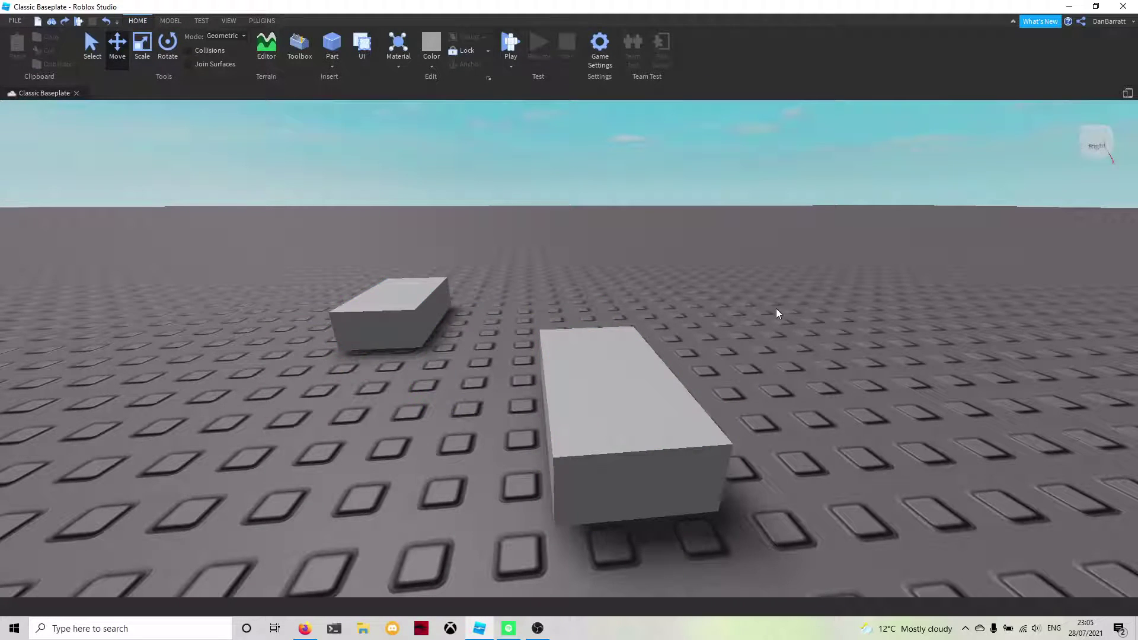
- Resize the nearer block with the Scale tool, making it slightly shorter and narrower
{"action": "left_click", "coordinate": [137, 49]}
{"action": "left_click", "coordinate": [563, 350]}
{"action": "mouse_move", "coordinate": [686, 388]}
{"action": "left_mouse_down"}
{"action": "mouse_move", "coordinate": [732, 394]}
{"action": "mouse_move", "coordinate": [677, 394]}
{"action": "left_mouse_up"}
{"action": "left_click_drag", "start_coordinate": [640, 508], "coordinate": [629, 462]}
{"action": "left_click_drag", "start_coordinate": [591, 351], "coordinate": [477, 309]}
- Scale the farther block to make it much taller and adjust its footprint, and clear the selection
{"action": "left_click", "coordinate": [441, 303]}
{"action": "left_click_drag", "start_coordinate": [365, 341], "coordinate": [388, 332]}
{"action": "left_click_drag", "start_coordinate": [408, 262], "coordinate": [401, 218]}
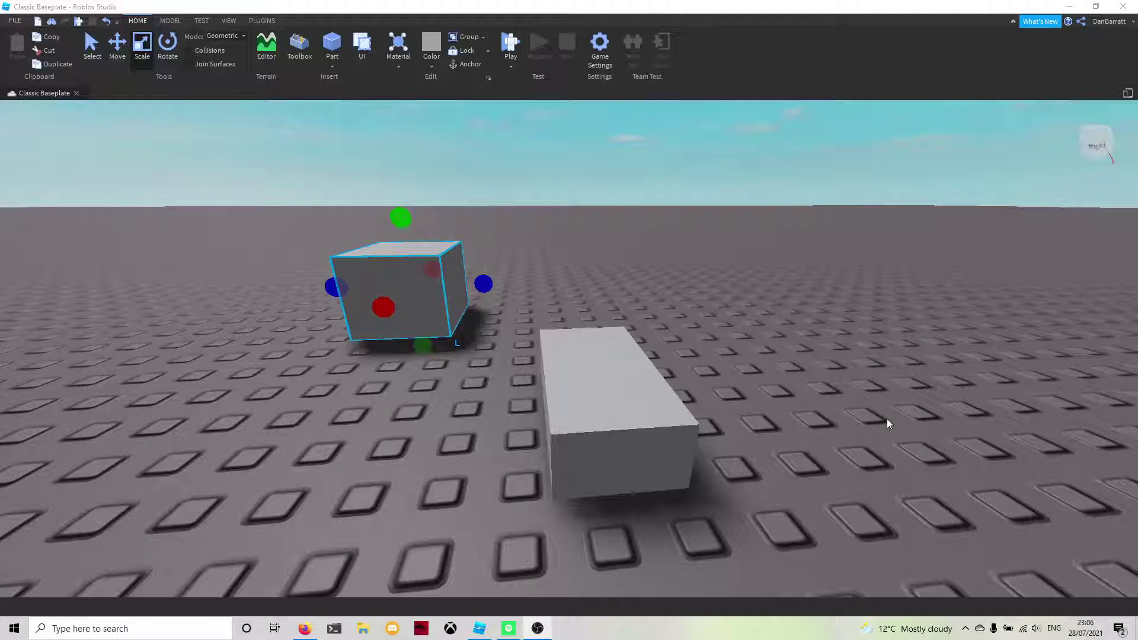
{"action": "left_click", "coordinate": [457, 435]}
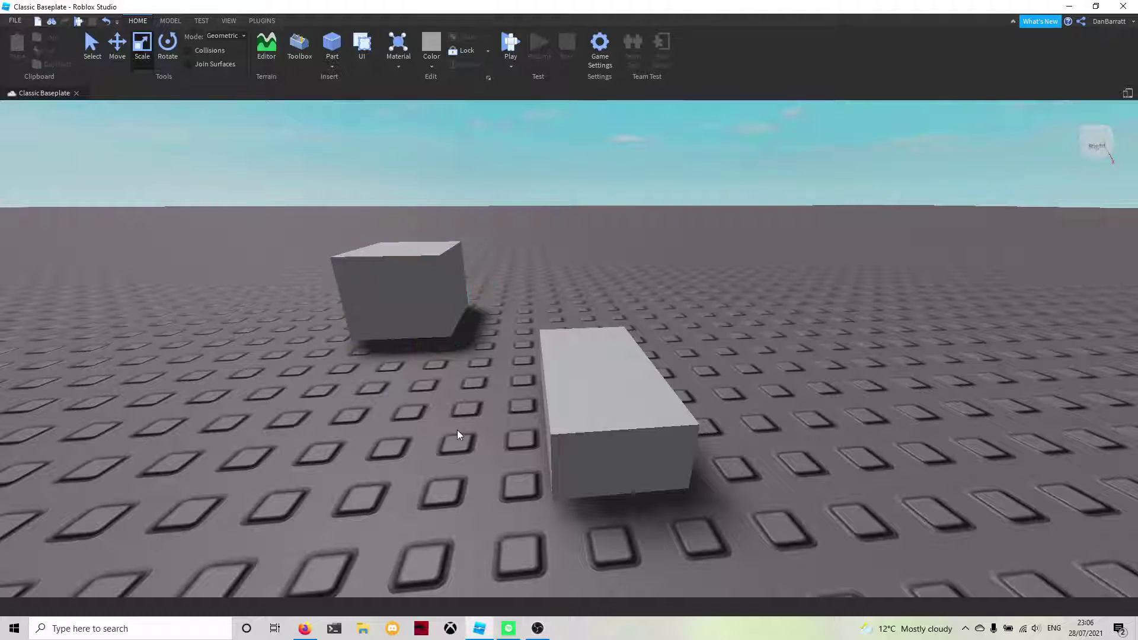
- Focus on the tall block and turn it around its axes with the Rotate tool
{"action": "left_click", "coordinate": [170, 64]}
{"action": "left_click", "coordinate": [394, 303]}
{"action": "key", "text": "a"}
{"action": "right_click_drag", "start_coordinate": [391, 315], "coordinate": [391, 322]}
{"action": "key", "text": "w"}
{"action": "key", "text": "f"}
{"action": "mouse_move", "coordinate": [451, 328]}
{"action": "left_mouse_down"}
{"action": "mouse_move", "coordinate": [515, 248]}
{"action": "mouse_move", "coordinate": [486, 323]}
{"action": "mouse_move", "coordinate": [459, 318]}
{"action": "left_mouse_up"}
{"action": "left_click_drag", "start_coordinate": [490, 233], "coordinate": [528, 353]}
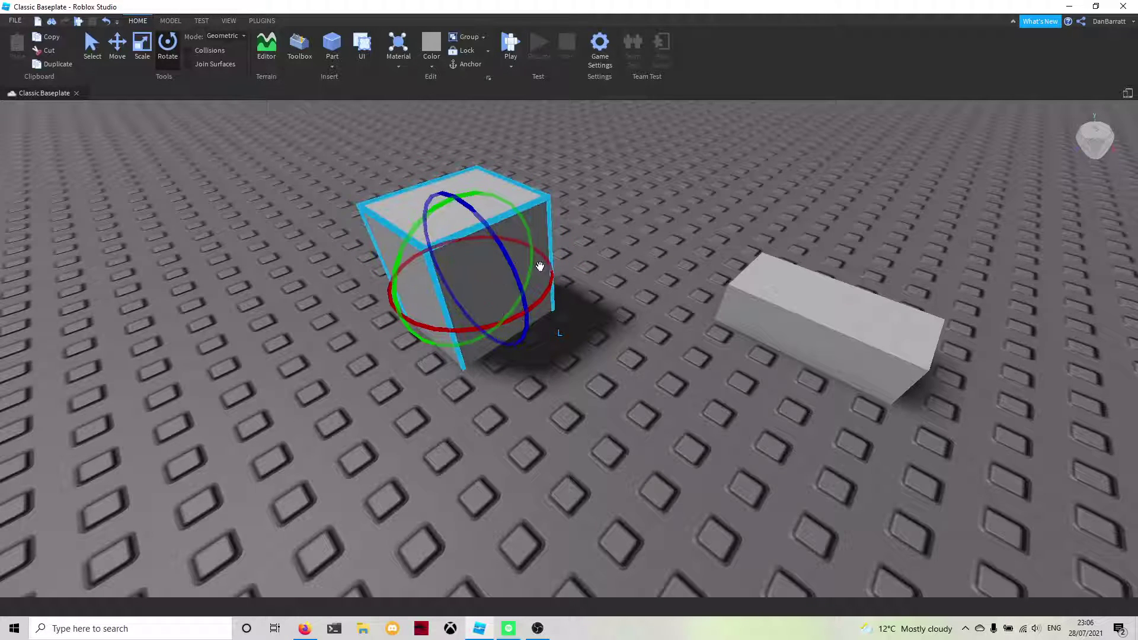
{"action": "mouse_move", "coordinate": [549, 267]}
{"action": "left_mouse_down"}
{"action": "mouse_move", "coordinate": [508, 318]}
{"action": "mouse_move", "coordinate": [432, 305]}
{"action": "mouse_move", "coordinate": [420, 275]}
{"action": "mouse_move", "coordinate": [528, 272]}
{"action": "left_mouse_up"}
- Try the Transform tool on the tall block, stretching it sideways and squashing it completely flat
{"action": "left_click", "coordinate": [169, 22]}
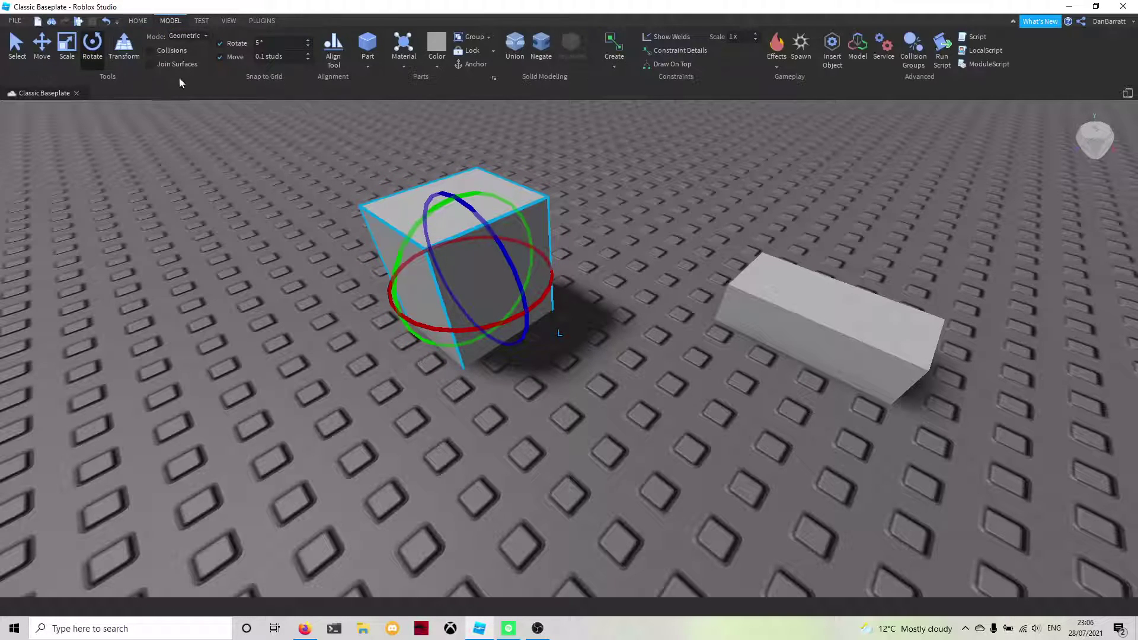
{"action": "left_click", "coordinate": [125, 59]}
{"action": "right_click_drag", "start_coordinate": [382, 335], "coordinate": [382, 335]}
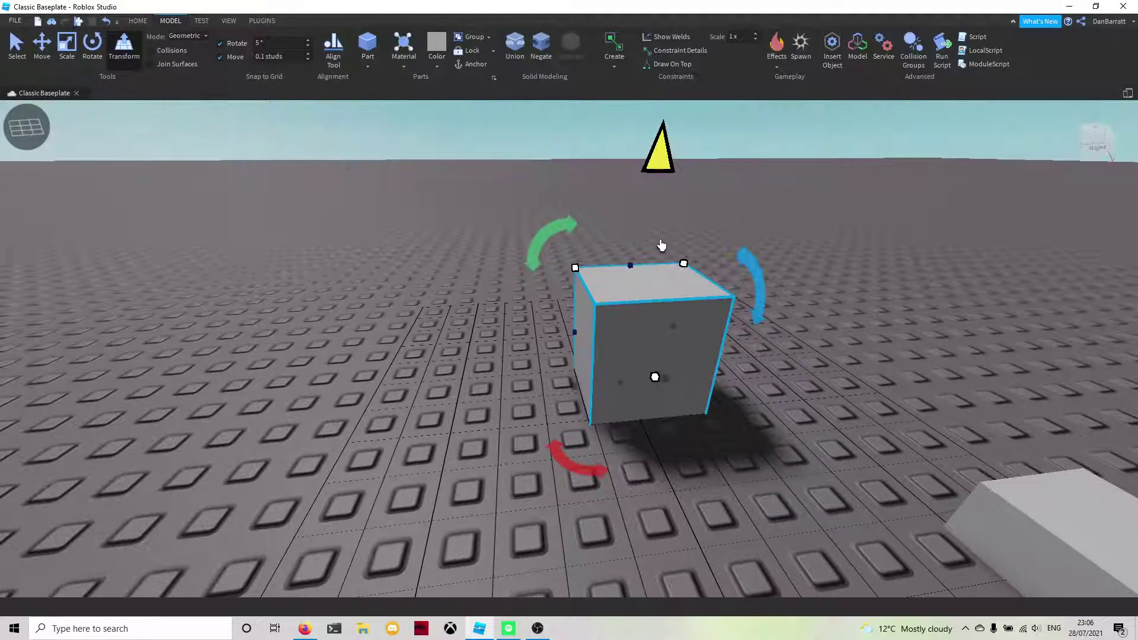
{"action": "left_click_drag", "start_coordinate": [691, 263], "coordinate": [789, 408]}
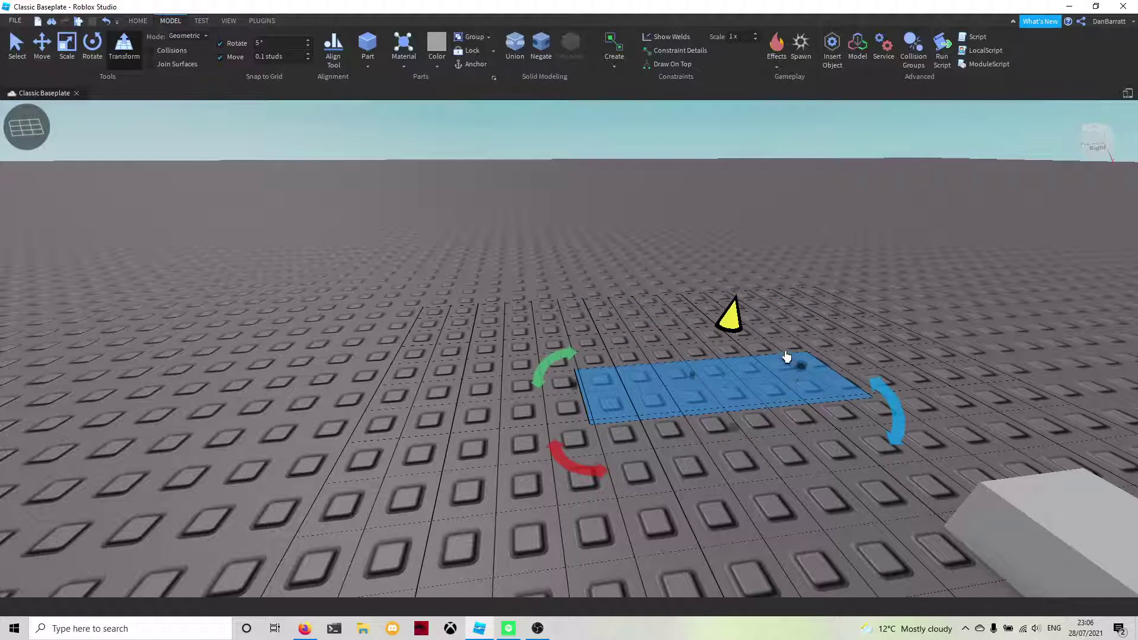
- Delete the flattened block, and undo both the deletion and the Transform stretch
{"action": "key", "text": "Delete"}
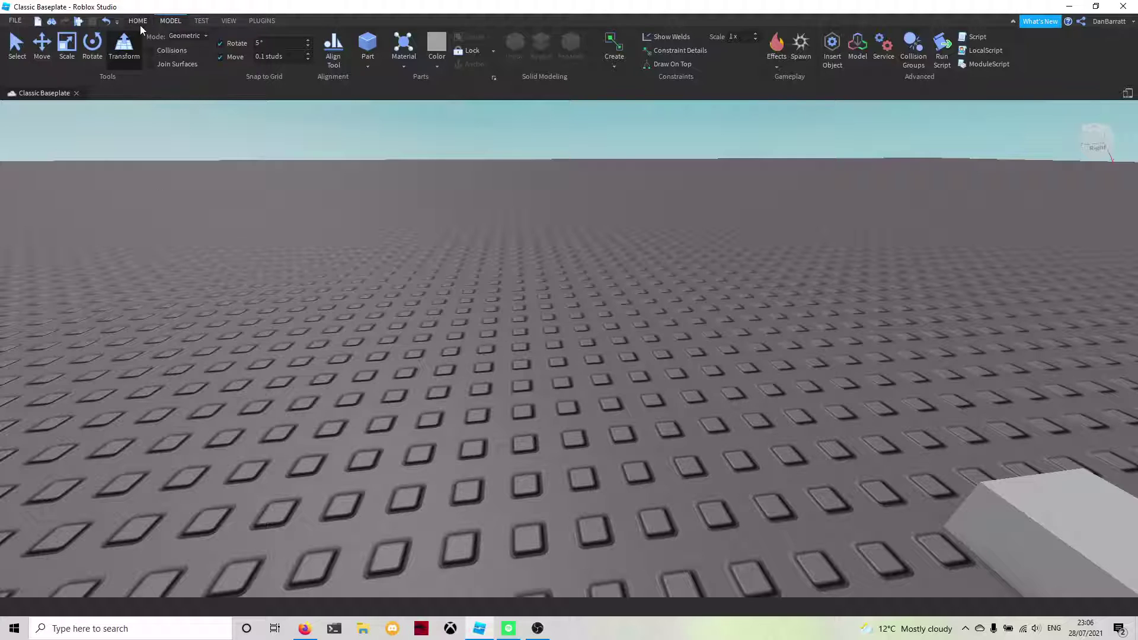
{"action": "key", "text": "ctrl+z"}
{"action": "key", "text": "ctrl+z"}
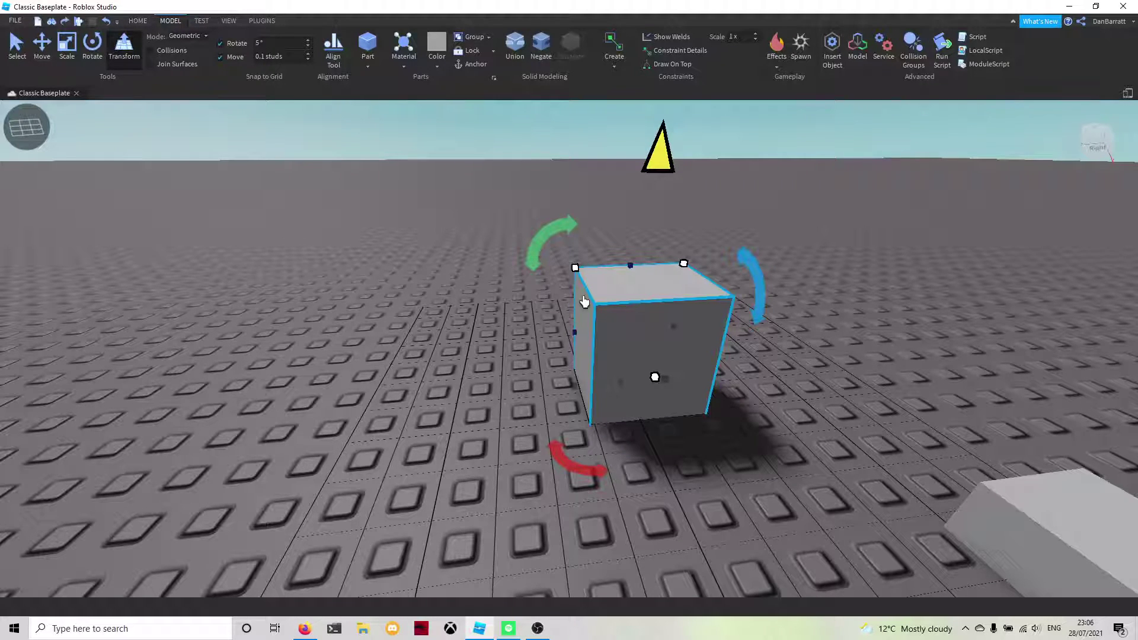
- Stretch the tall block into a long, low slab with the Transform tool and return to the Select tool with nothing selected
{"action": "left_click_drag", "start_coordinate": [632, 272], "coordinate": [830, 323]}
{"action": "left_click", "coordinate": [138, 21]}
{"action": "left_click", "coordinate": [93, 56]}
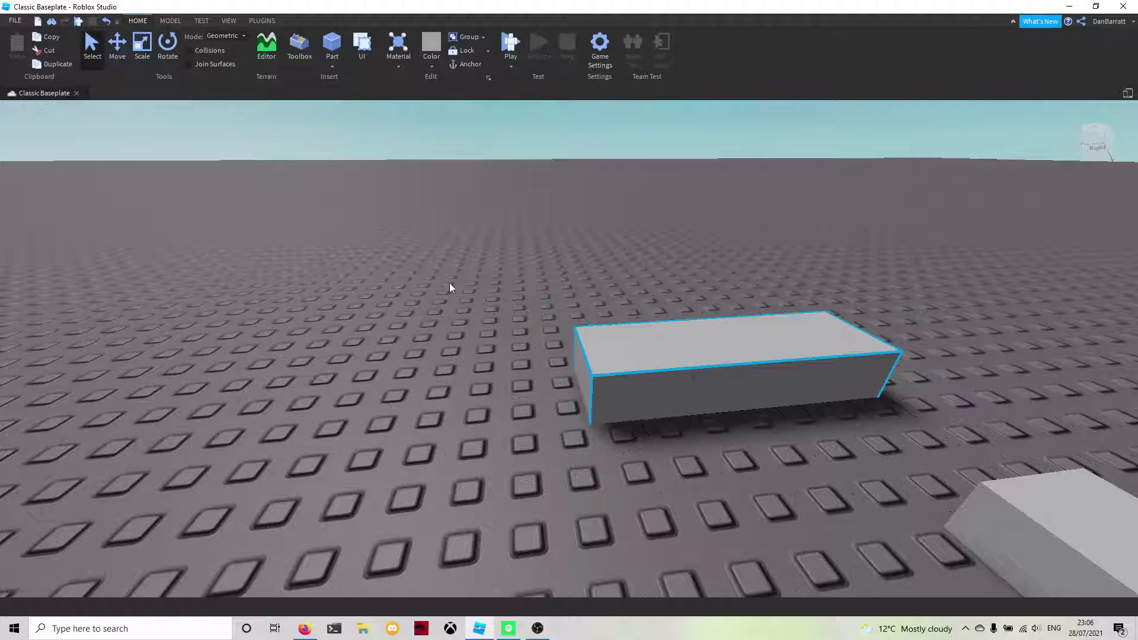
{"action": "left_click", "coordinate": [529, 224]}
{"action": "right_click_drag", "start_coordinate": [528, 224], "coordinate": [574, 397]}
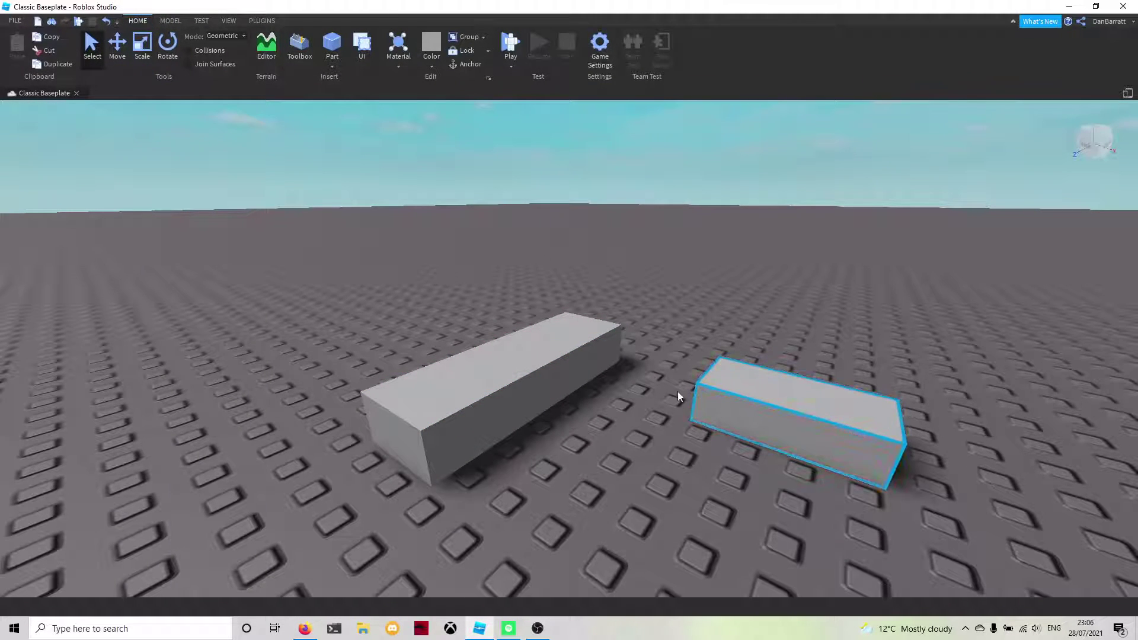
{"action": "left_click", "coordinate": [667, 297]}
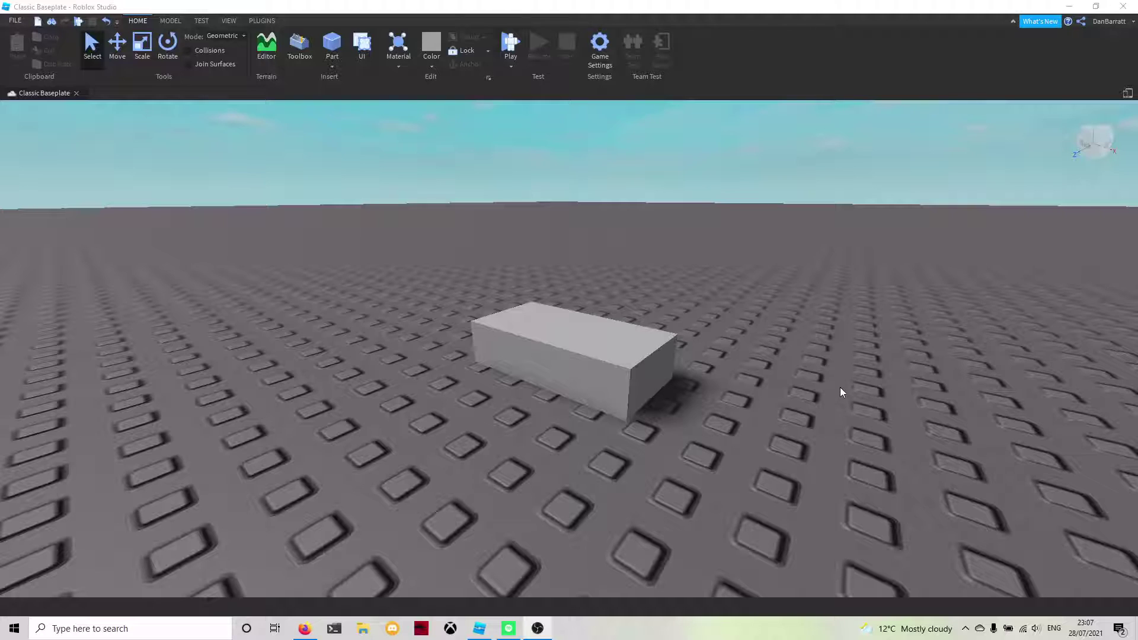
- Select the single grey block and display its Properties window
{"action": "right_click_drag", "start_coordinate": [841, 388], "coordinate": [888, 371]}
{"action": "left_click", "coordinate": [709, 369]}
{"action": "key", "text": "f"}
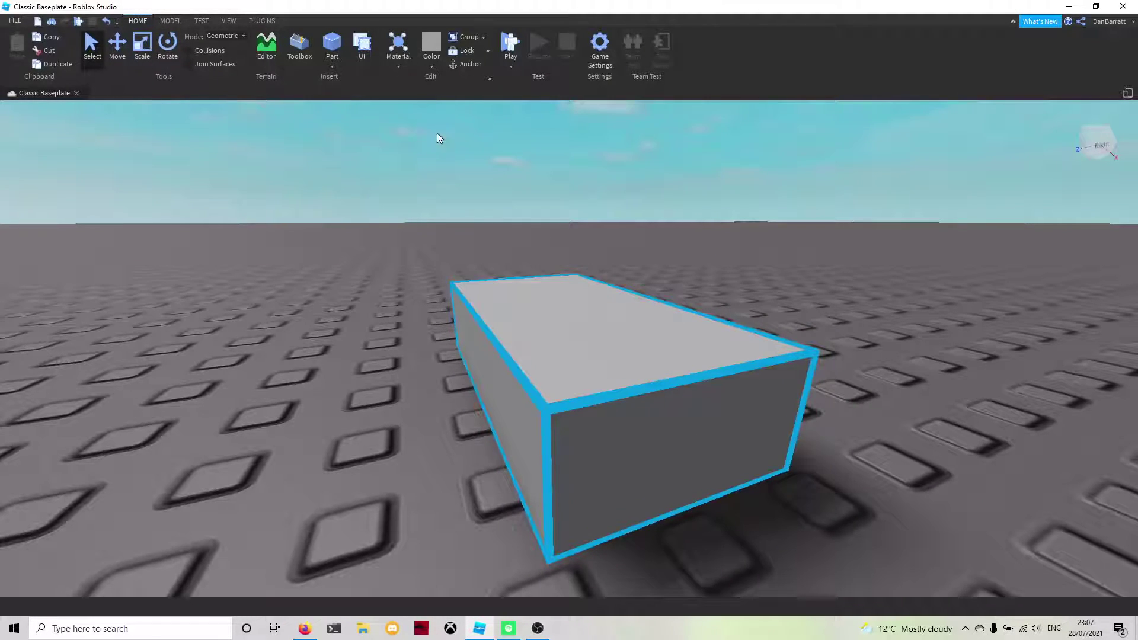
{"action": "right_click_drag", "start_coordinate": [437, 135], "coordinate": [437, 137]}
{"action": "scroll", "coordinate": [435, 134], "scroll_direction": "down", "scroll_amount": 4}
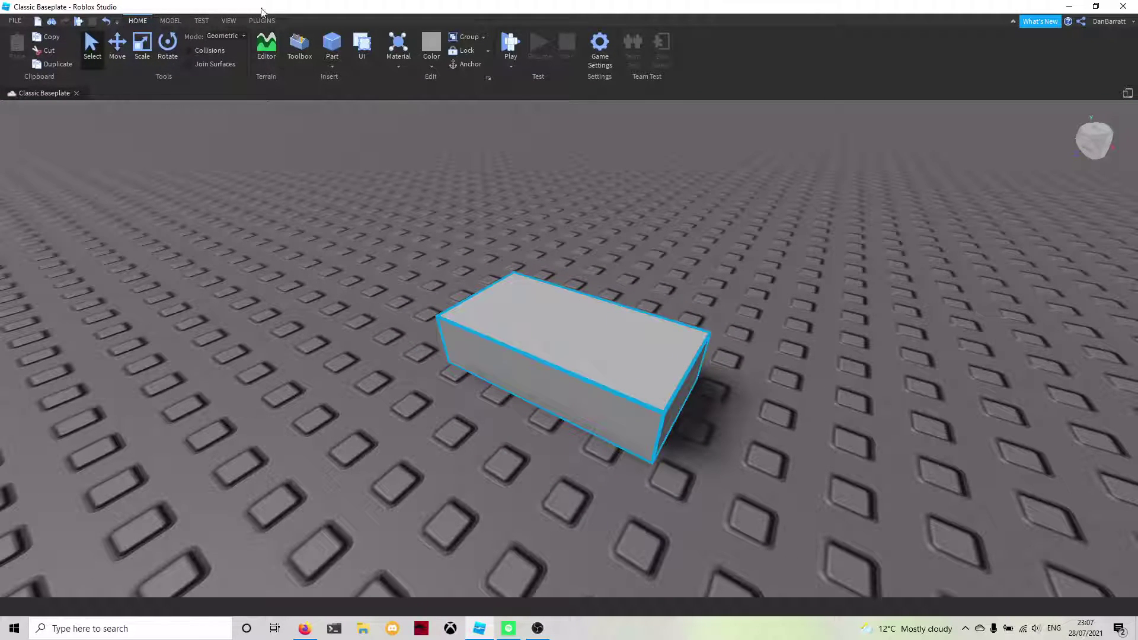
{"action": "left_click", "coordinate": [229, 21]}
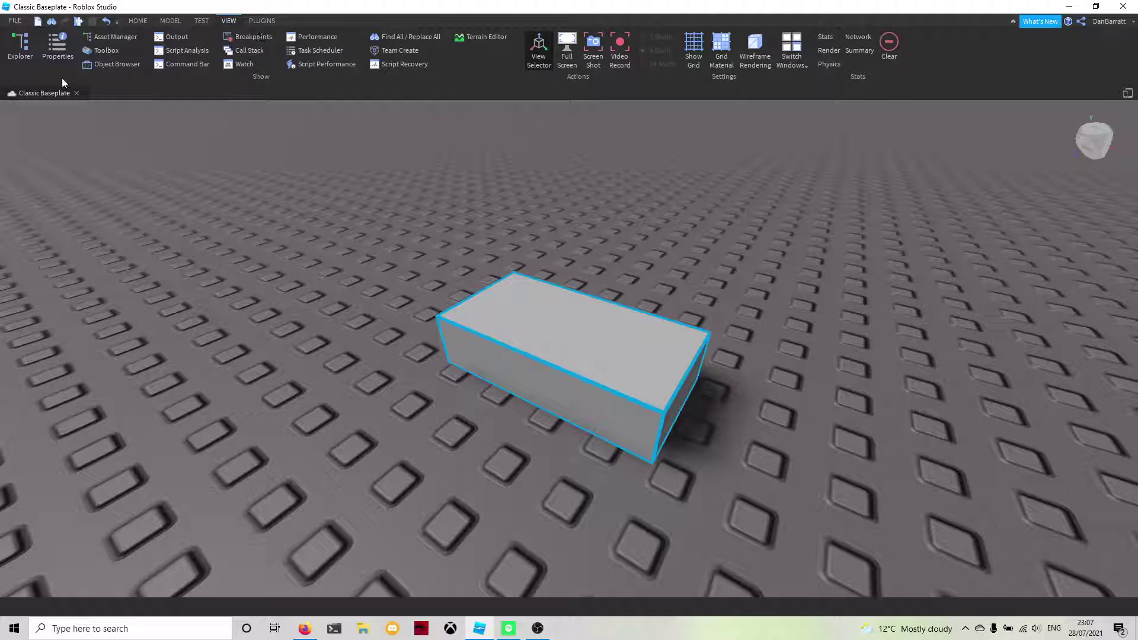
{"action": "left_click", "coordinate": [57, 61]}
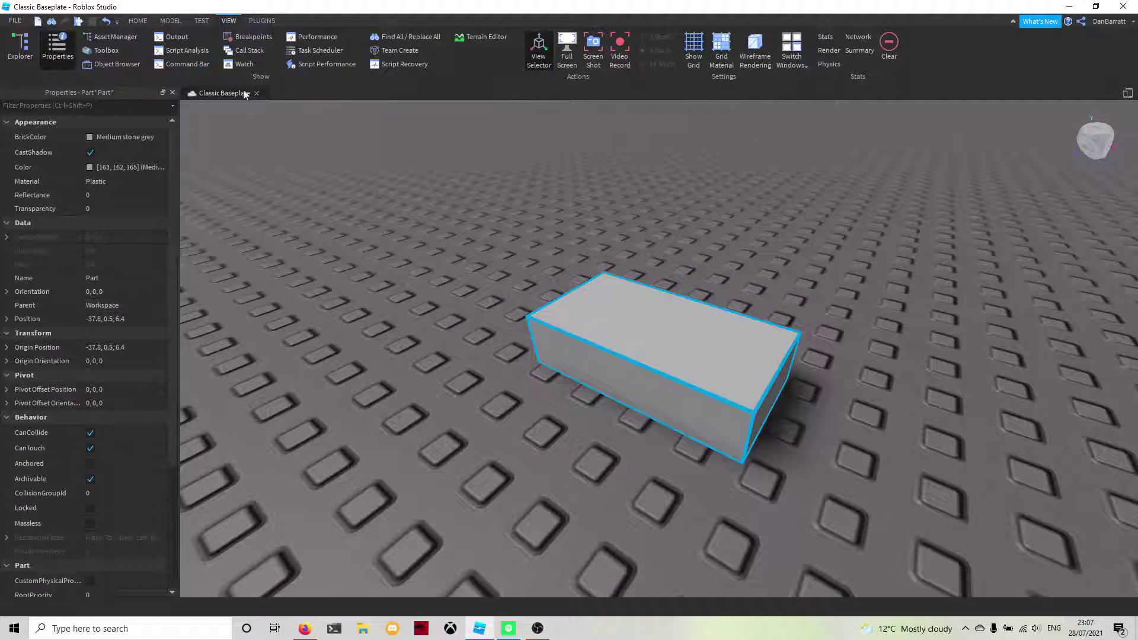
{"action": "left_click", "coordinate": [138, 23]}
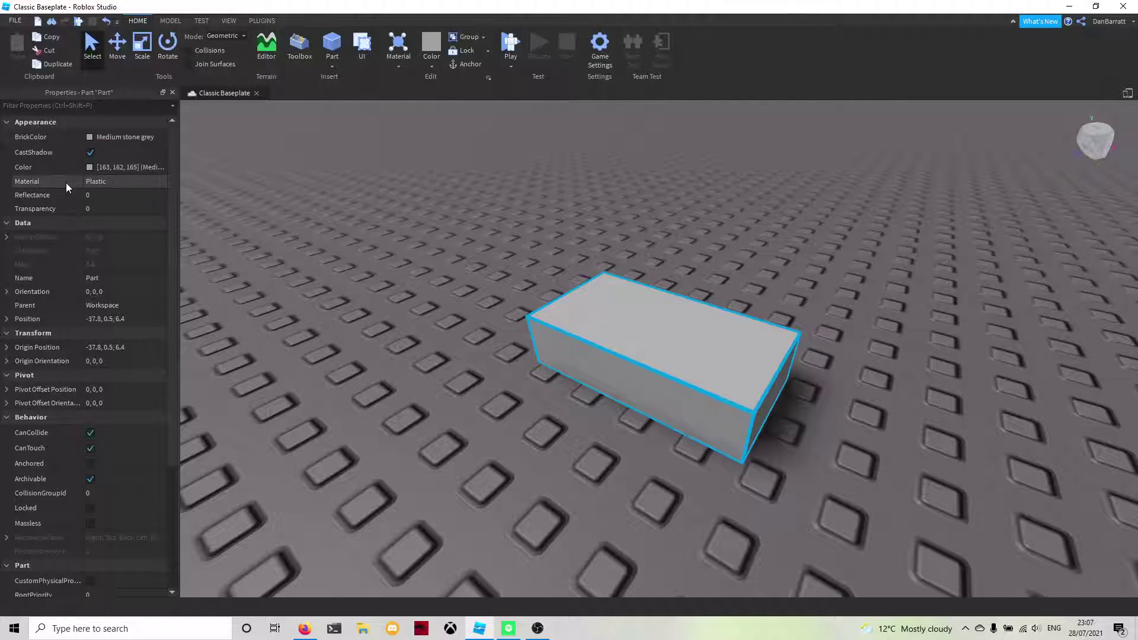
- Set the block's BrickColor to Bright violet
{"action": "left_click", "coordinate": [93, 136]}
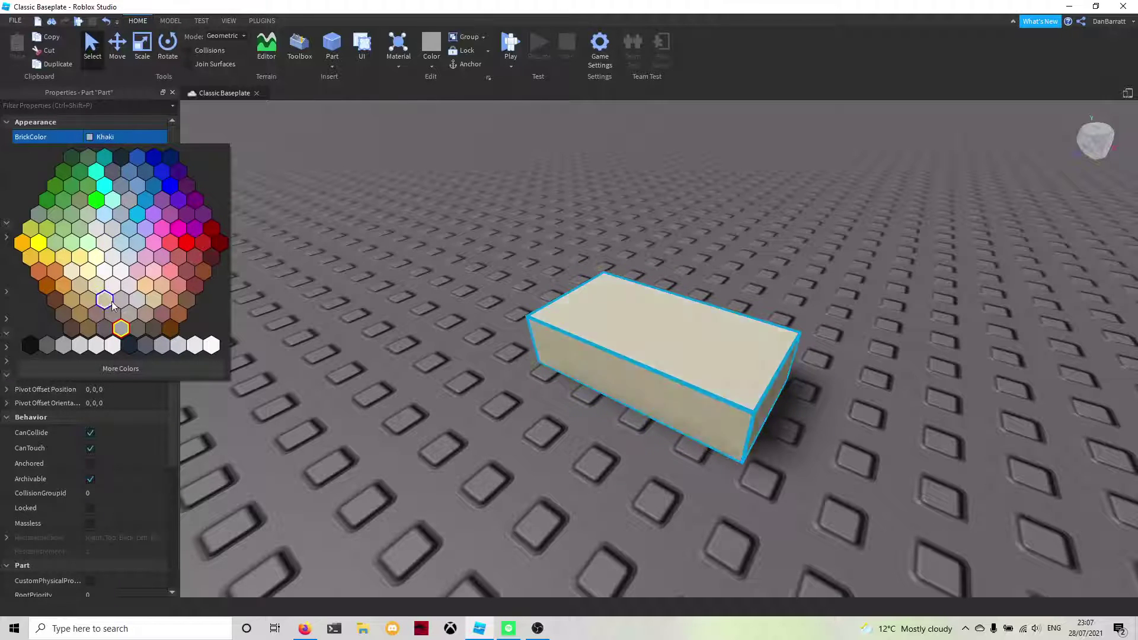
{"action": "left_click", "coordinate": [201, 215]}
{"action": "scroll", "coordinate": [625, 345], "scroll_direction": "up", "scroll_amount": 5}
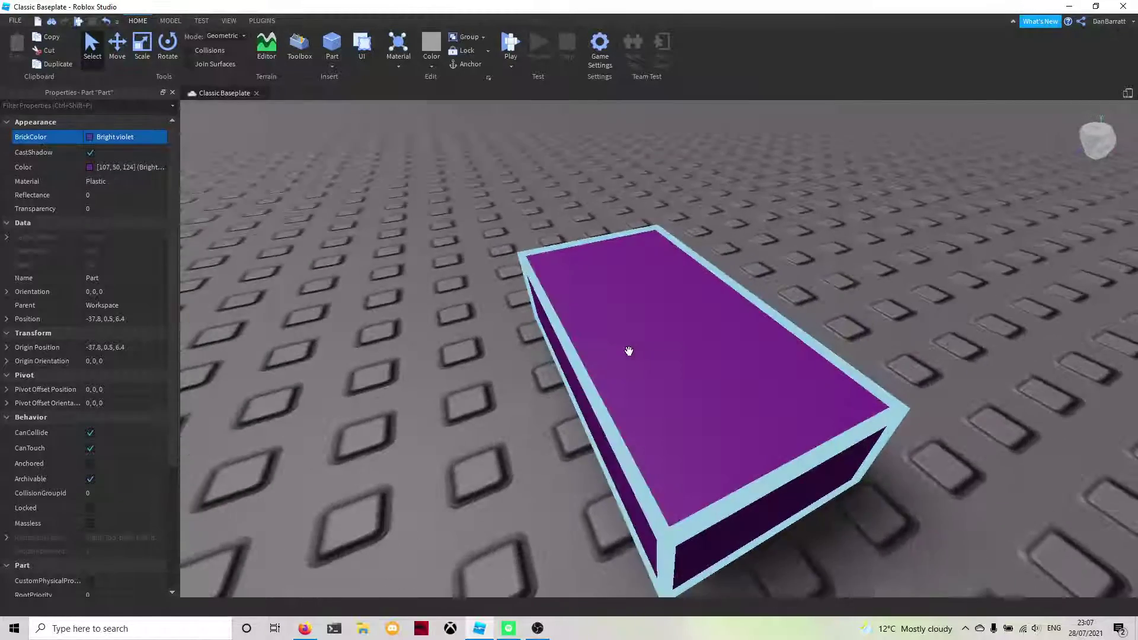
{"action": "right_click_drag", "start_coordinate": [629, 351], "coordinate": [785, 320]}
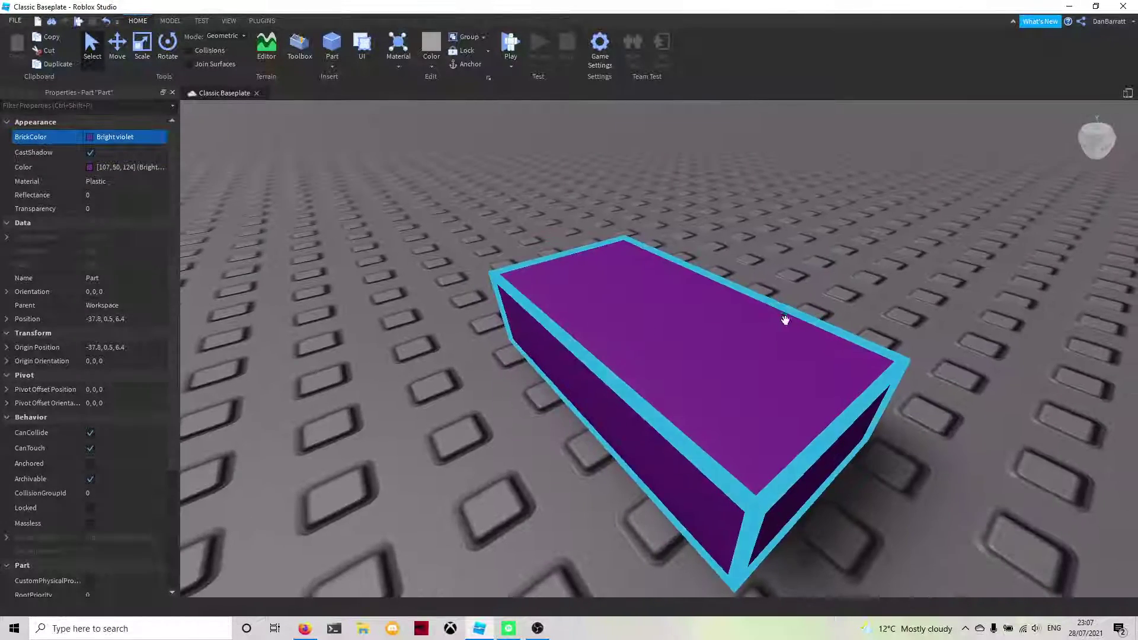
- Change the violet block's Material to Wood
{"action": "left_click", "coordinate": [116, 185]}
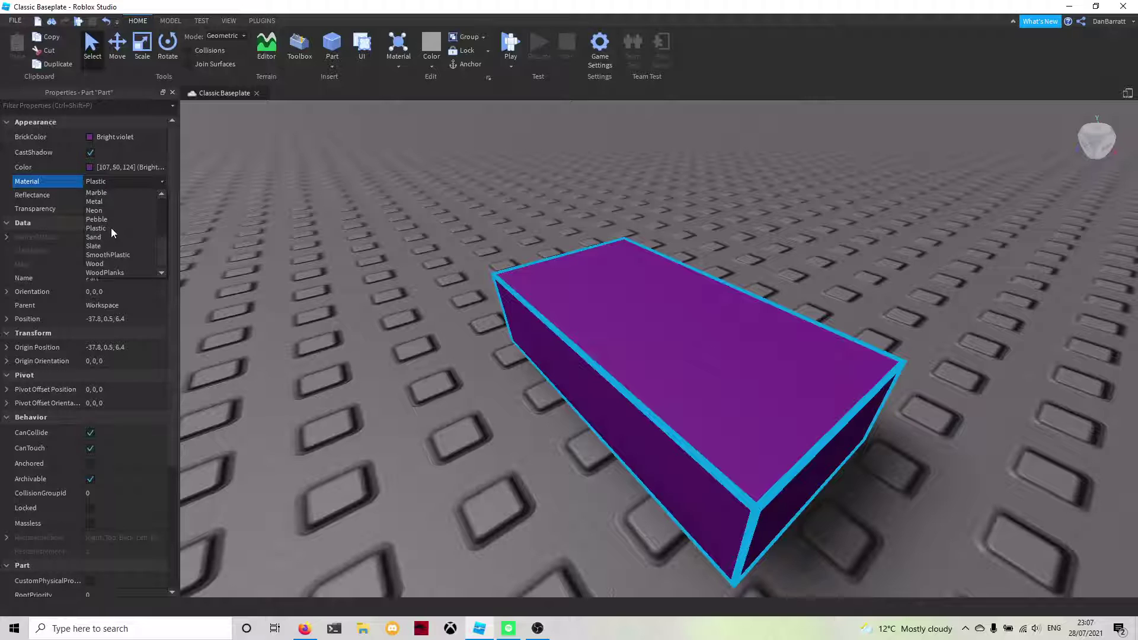
{"action": "scroll", "coordinate": [111, 229], "scroll_direction": "up", "scroll_amount": 4}
{"action": "scroll", "coordinate": [114, 228], "scroll_direction": "down", "scroll_amount": 4}
{"action": "left_click", "coordinate": [111, 263]}
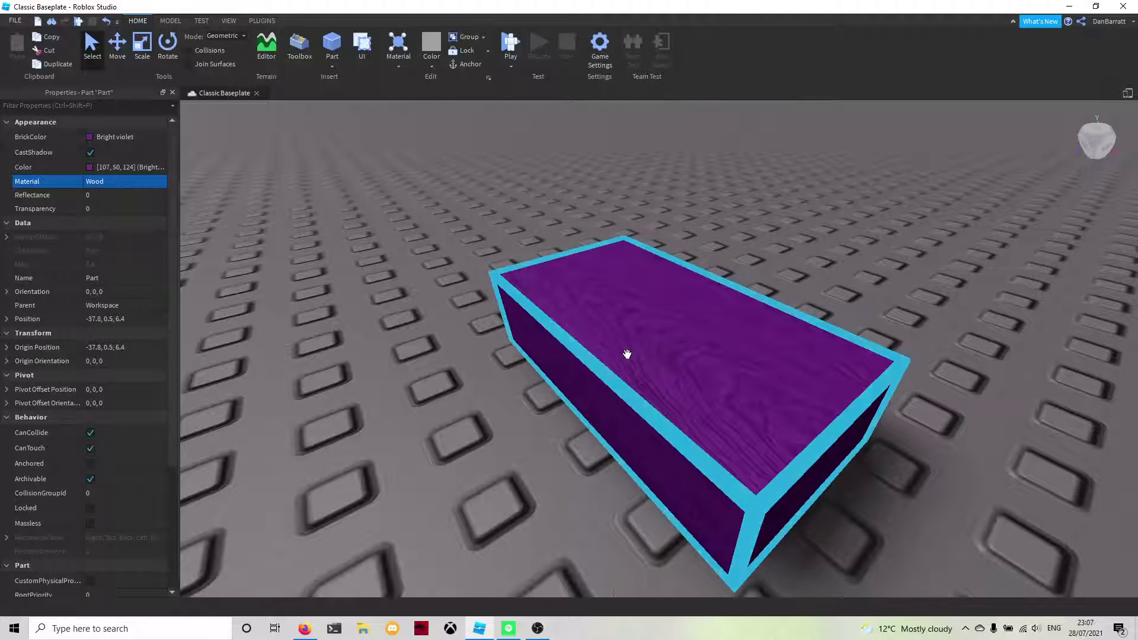
{"action": "right_click_drag", "start_coordinate": [750, 351], "coordinate": [618, 376]}
{"action": "right_click_drag", "start_coordinate": [387, 276], "coordinate": [777, 343]}
- Try resizing the wooden block with the Scale tool, undo the change and reselect the block
{"action": "key", "text": "ctrl+3"}
{"action": "left_click_drag", "start_coordinate": [567, 315], "coordinate": [551, 271], "text": "ctrl"}
{"action": "key", "text": "ctrl+z"}
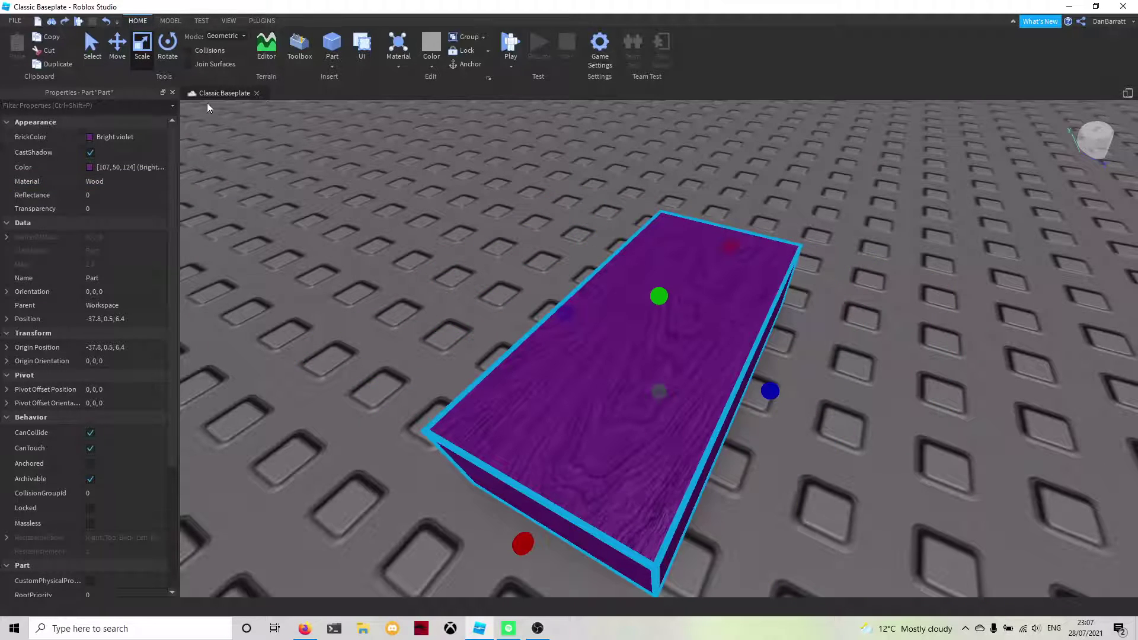
{"action": "left_click", "coordinate": [332, 255]}
{"action": "right_click_drag", "start_coordinate": [332, 255], "coordinate": [520, 374]}
{"action": "left_click", "coordinate": [526, 383]}
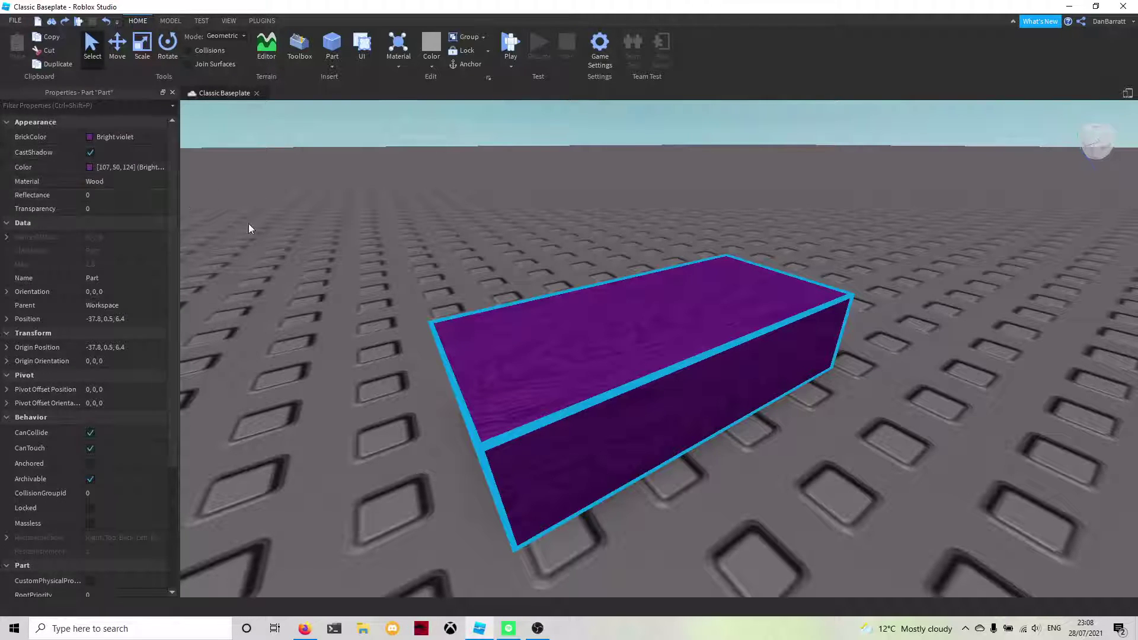
- Switch the block's CastShadow property off and back on to compare its shadow
{"action": "right_click_drag", "start_coordinate": [248, 223], "coordinate": [280, 248]}
{"action": "left_click", "coordinate": [90, 152]}
{"action": "left_click", "coordinate": [90, 152]}
{"action": "right_click_drag", "start_coordinate": [465, 536], "coordinate": [556, 419]}
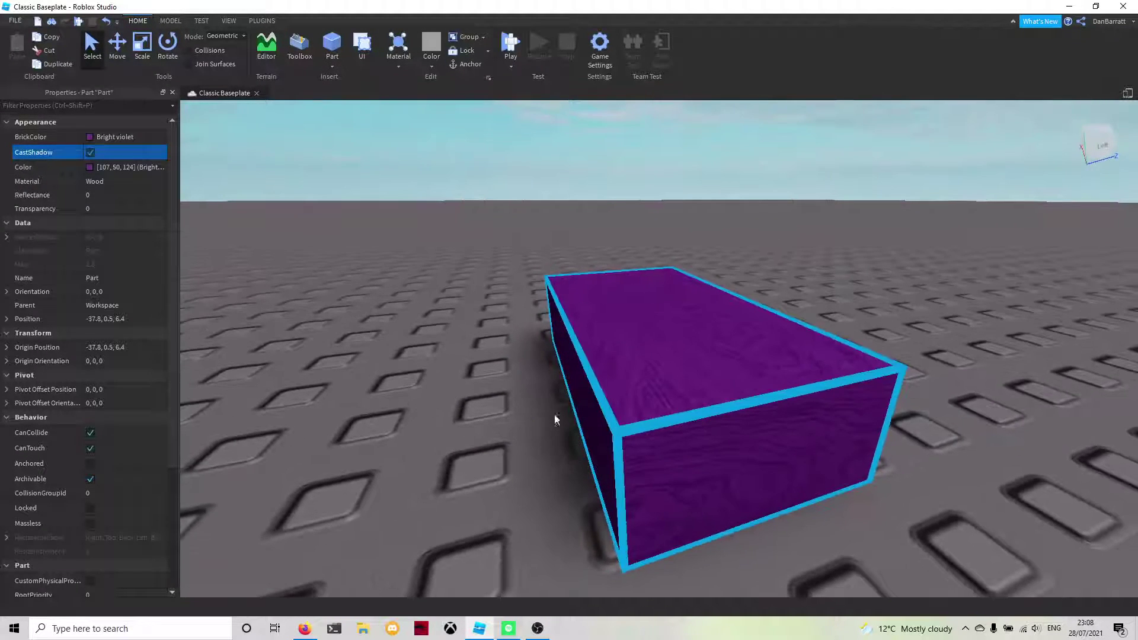
{"action": "left_click", "coordinate": [88, 152]}
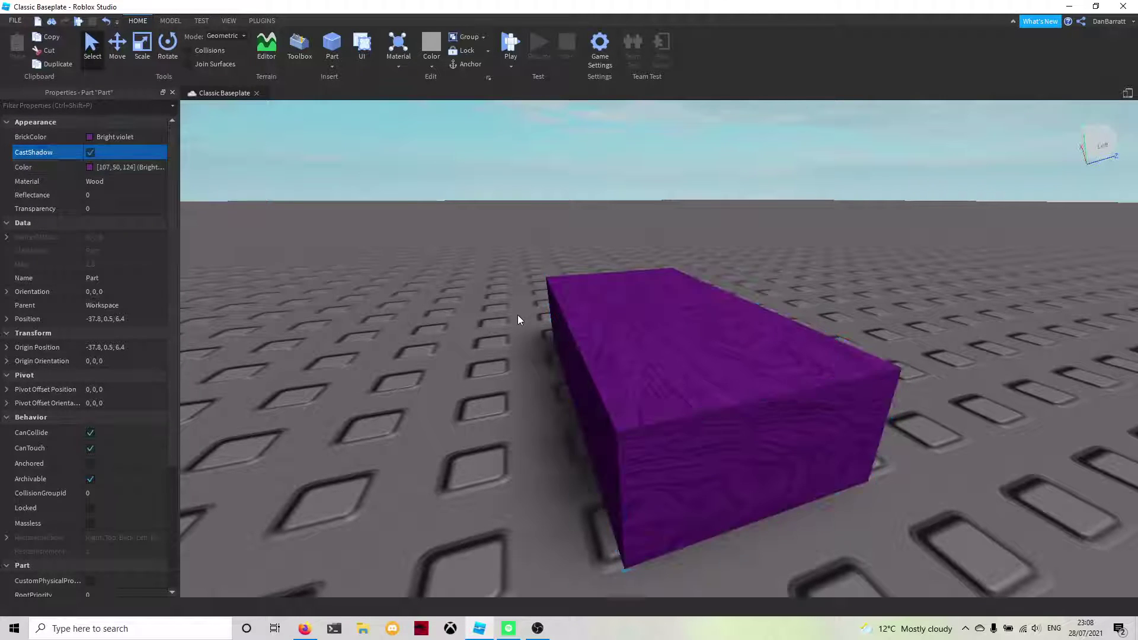
{"action": "left_click", "coordinate": [519, 316]}
{"action": "scroll", "coordinate": [596, 354], "scroll_direction": "down", "scroll_amount": 3}
{"action": "left_click", "coordinate": [596, 353]}
{"action": "key", "text": "ctrl+z"}
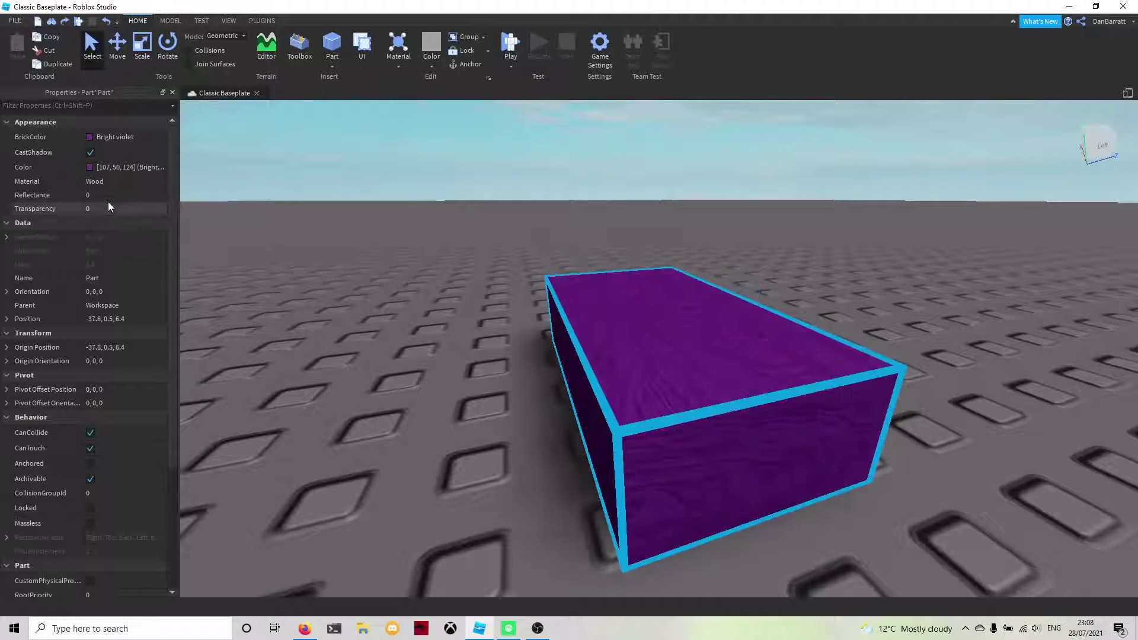
- Set the block's Reflectance to 0.4
{"action": "left_click", "coordinate": [105, 195]}
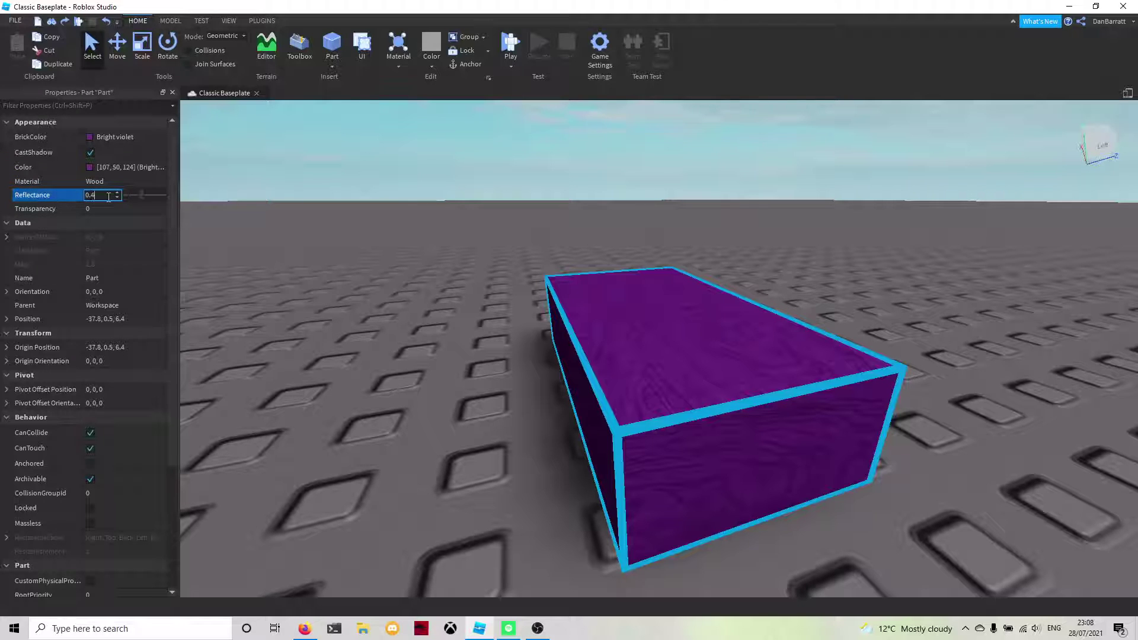
{"action": "key", "text": "Return"}
{"action": "right_click_drag", "start_coordinate": [258, 255], "coordinate": [236, 275]}
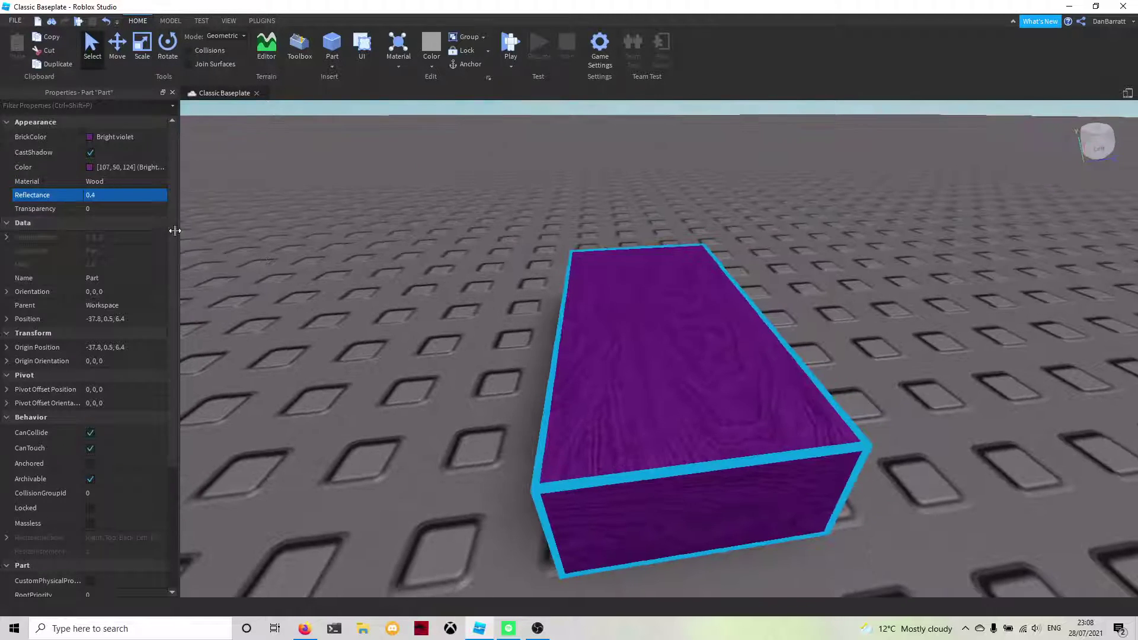
- Reset the block's Reflectance to 0 and change its Material to Ice
{"action": "left_click", "coordinate": [122, 197]}
{"action": "type", "text": "1"}
{"action": "key", "text": "Return"}
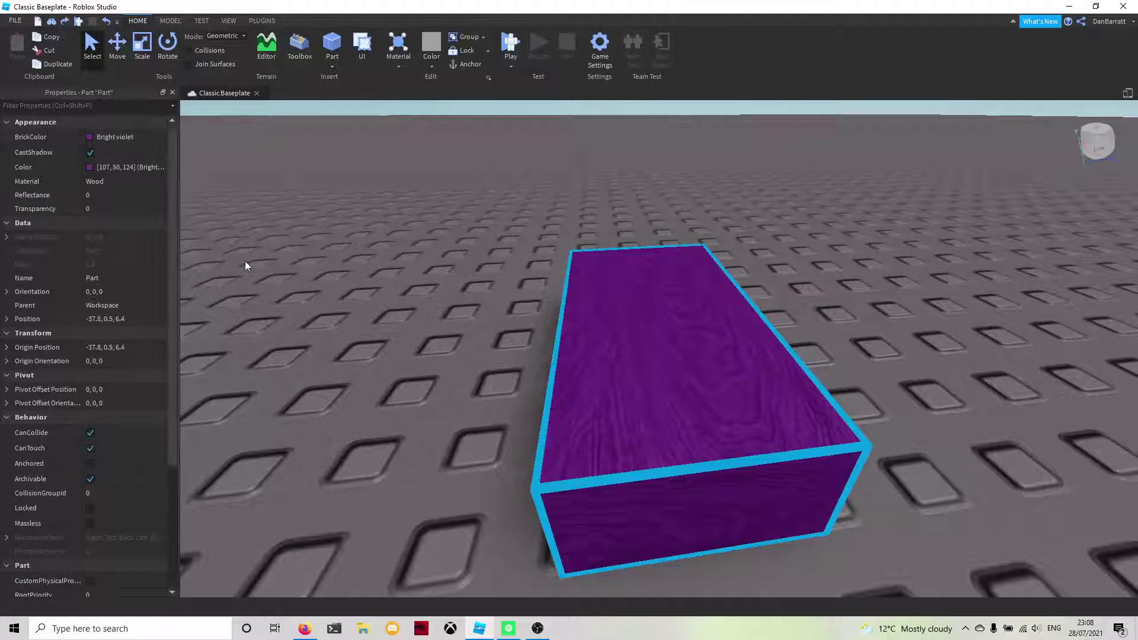
{"action": "left_click", "coordinate": [126, 183]}
{"action": "scroll", "coordinate": [115, 216], "scroll_direction": "up", "scroll_amount": 2}
{"action": "left_click", "coordinate": [98, 196]}
{"action": "left_click", "coordinate": [96, 188]}
{"action": "left_click", "coordinate": [101, 197]}
{"action": "left_click", "coordinate": [101, 198]}
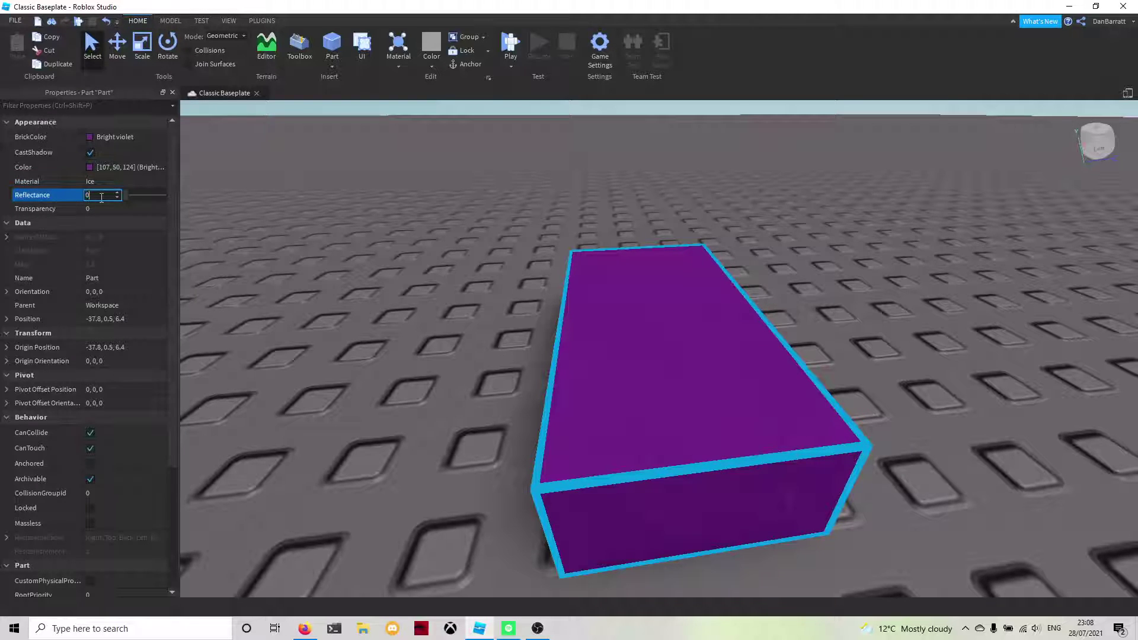
{"action": "right_click_drag", "start_coordinate": [686, 359], "coordinate": [686, 359]}
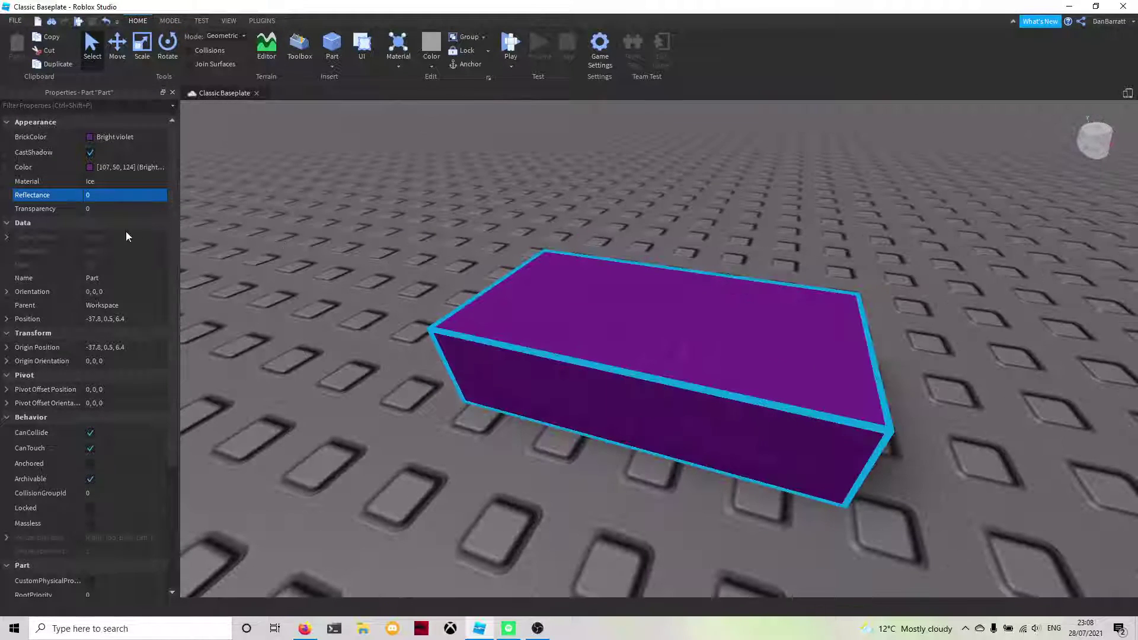
- Preview the block with a Transparency of 0.5 and return the value to 0
{"action": "left_click", "coordinate": [108, 209]}
{"action": "type", "text": "0.5"}
{"action": "key", "text": "Return"}
{"action": "right_click_drag", "start_coordinate": [454, 360], "coordinate": [460, 363]}
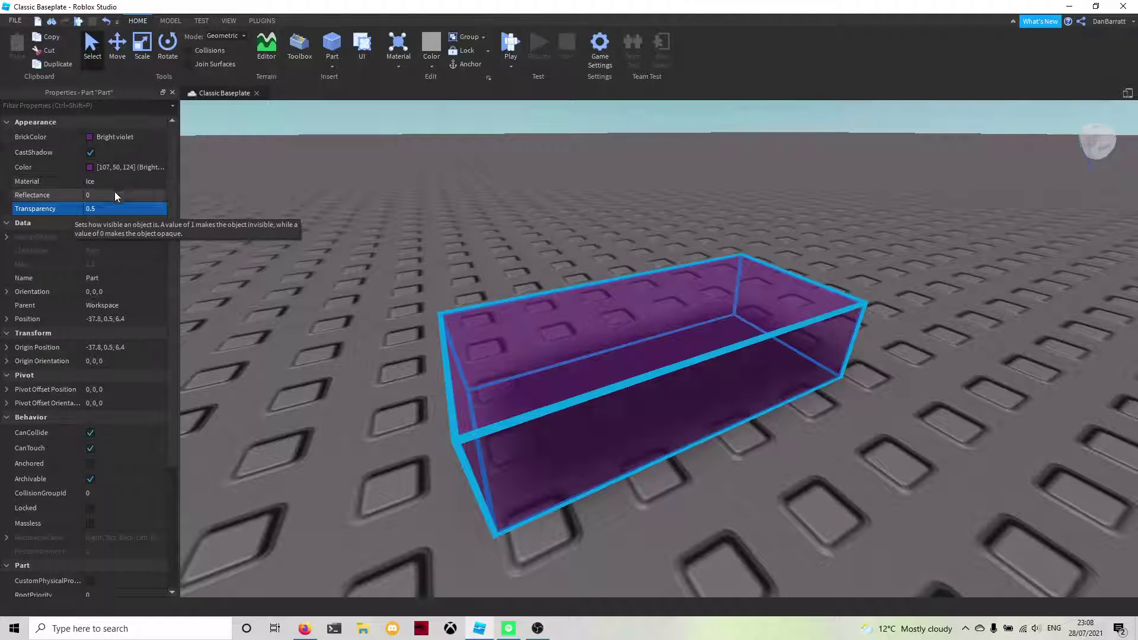
{"action": "left_click", "coordinate": [116, 208]}
{"action": "type", "text": "0"}
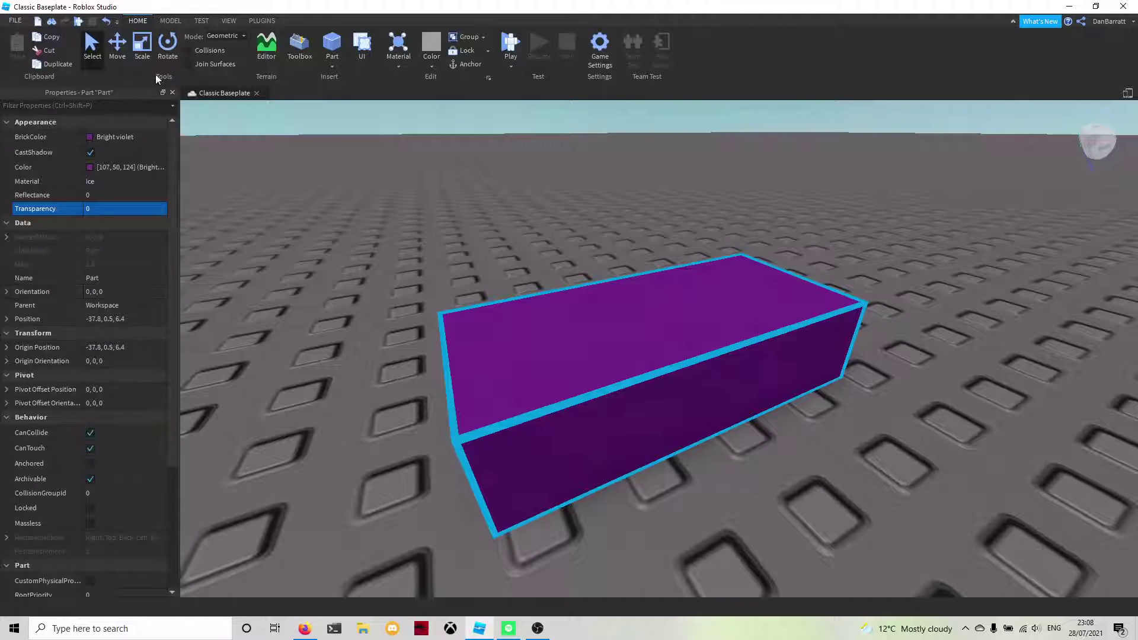
- Try moving the block with the Move tool, undo the move and return to the Select tool
{"action": "key", "text": "ctrl+2"}
{"action": "left_click_drag", "start_coordinate": [753, 442], "coordinate": [702, 391]}
{"action": "key", "text": "ctrl+z"}
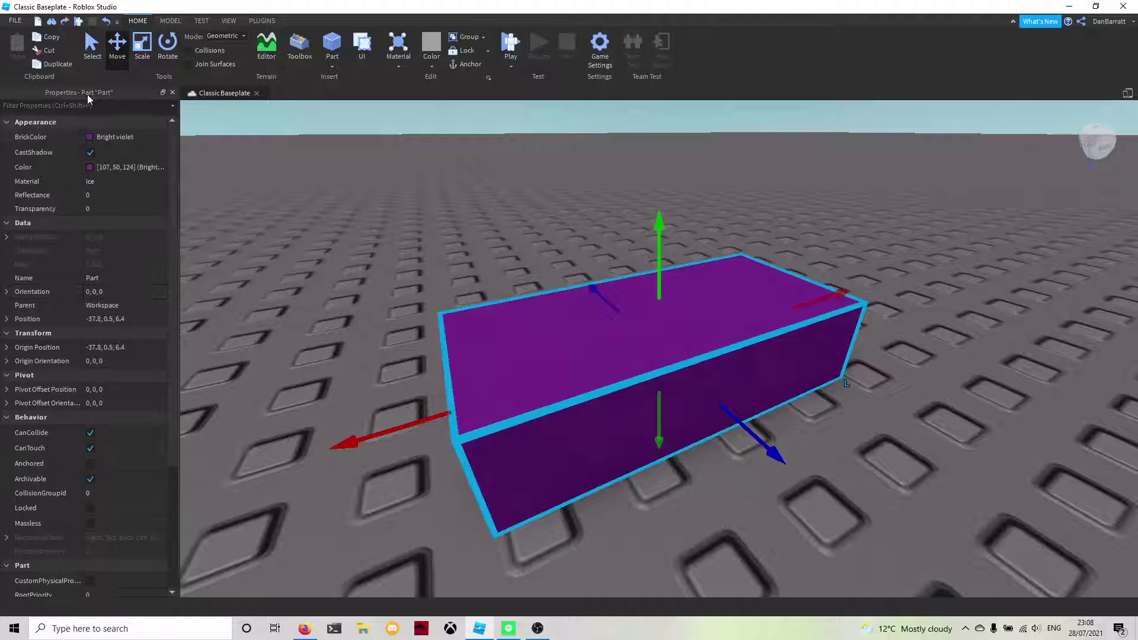
{"action": "left_click", "coordinate": [92, 46]}
- Turn on the block's Locked property and try selecting the block in the viewport
{"action": "scroll", "coordinate": [134, 372], "scroll_direction": "down", "scroll_amount": 1}
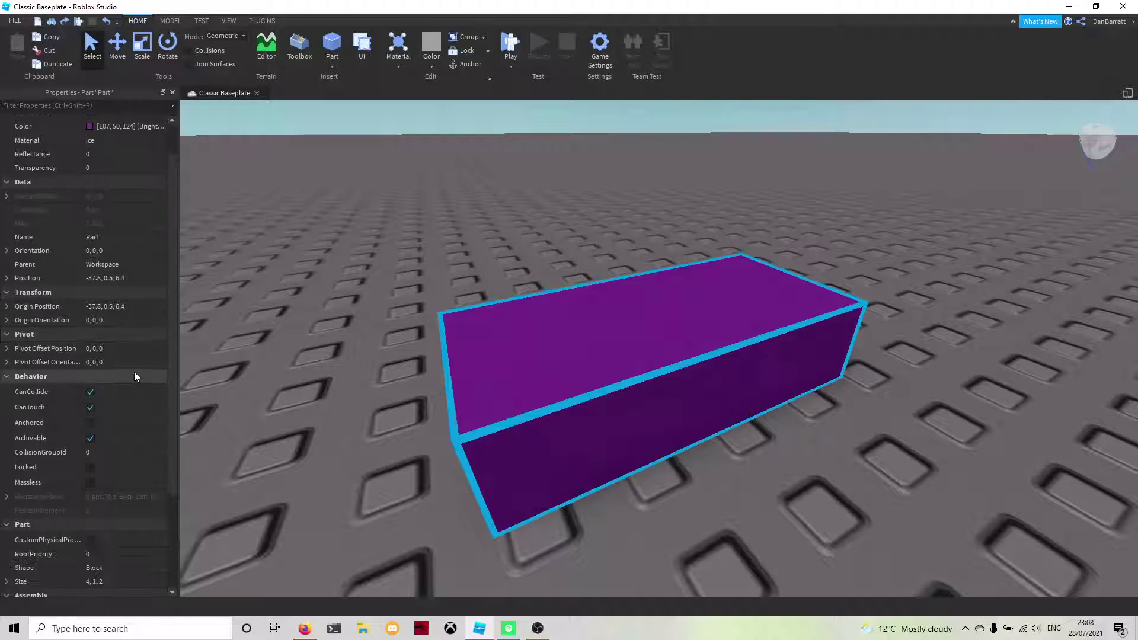
{"action": "right_click_drag", "start_coordinate": [408, 386], "coordinate": [441, 369]}
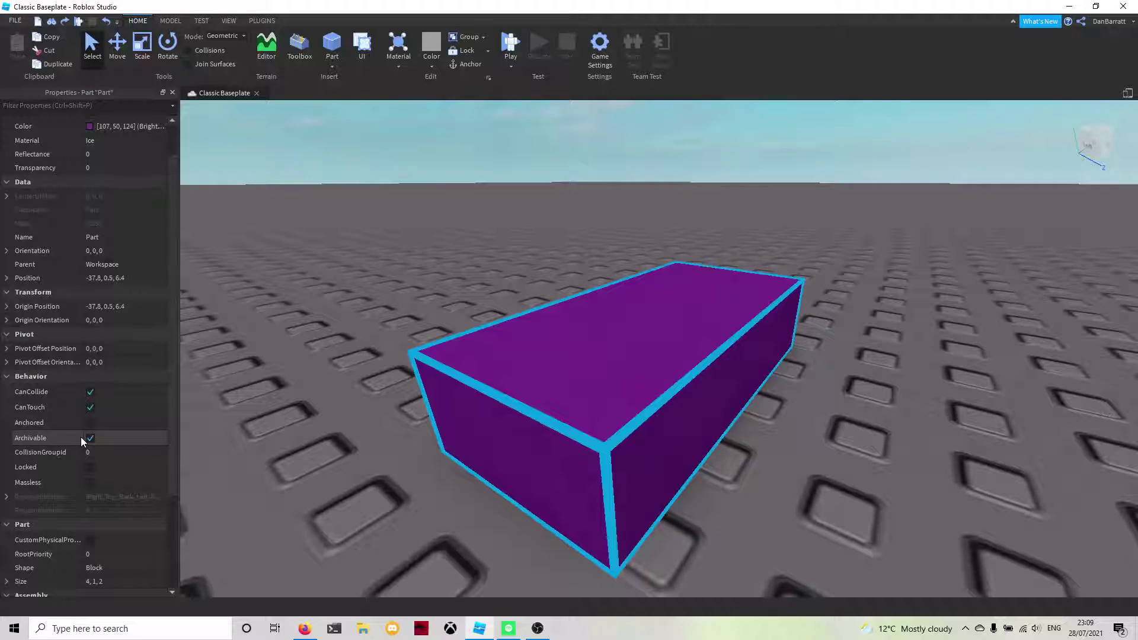
{"action": "mouse_move", "coordinate": [82, 441]}
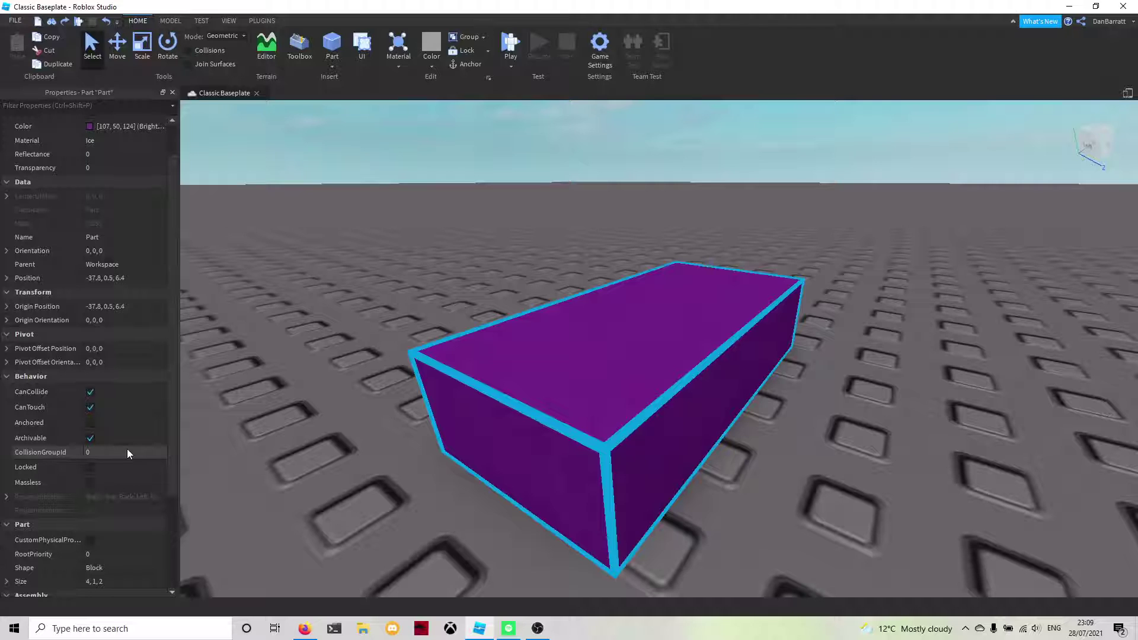
{"action": "left_click", "coordinate": [88, 466]}
{"action": "left_click", "coordinate": [303, 401]}
{"action": "left_click_drag", "start_coordinate": [452, 330], "coordinate": [716, 517]}
{"action": "left_click_drag", "start_coordinate": [546, 313], "coordinate": [681, 379]}
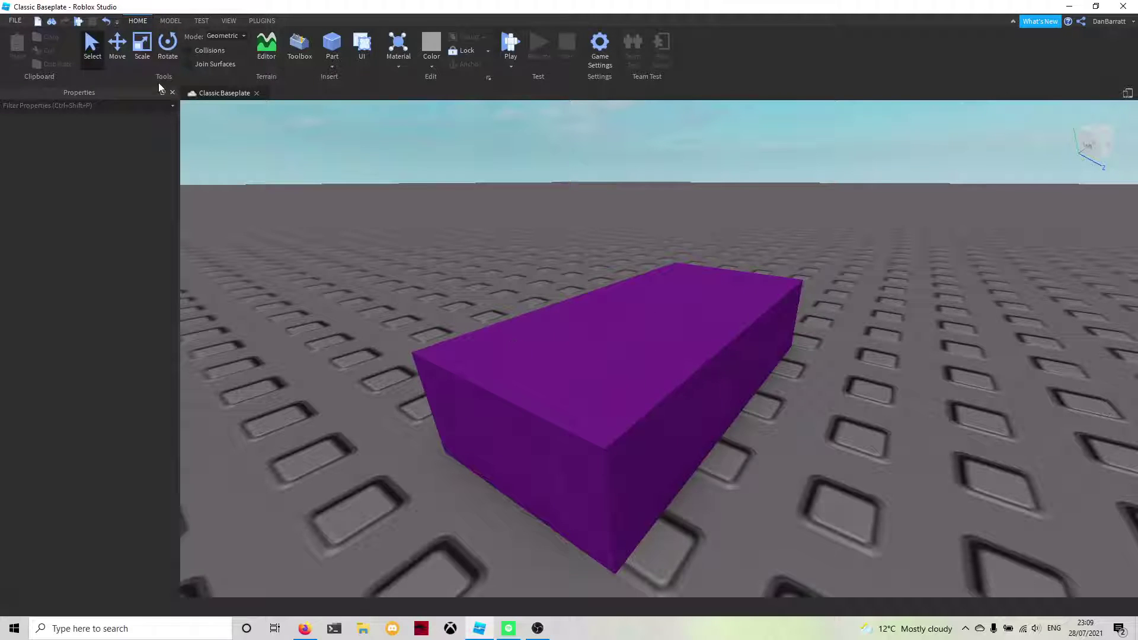
- Select the locked part through the Explorer, turn off its Locked property and hide the Explorer again
{"action": "left_click", "coordinate": [228, 21]}
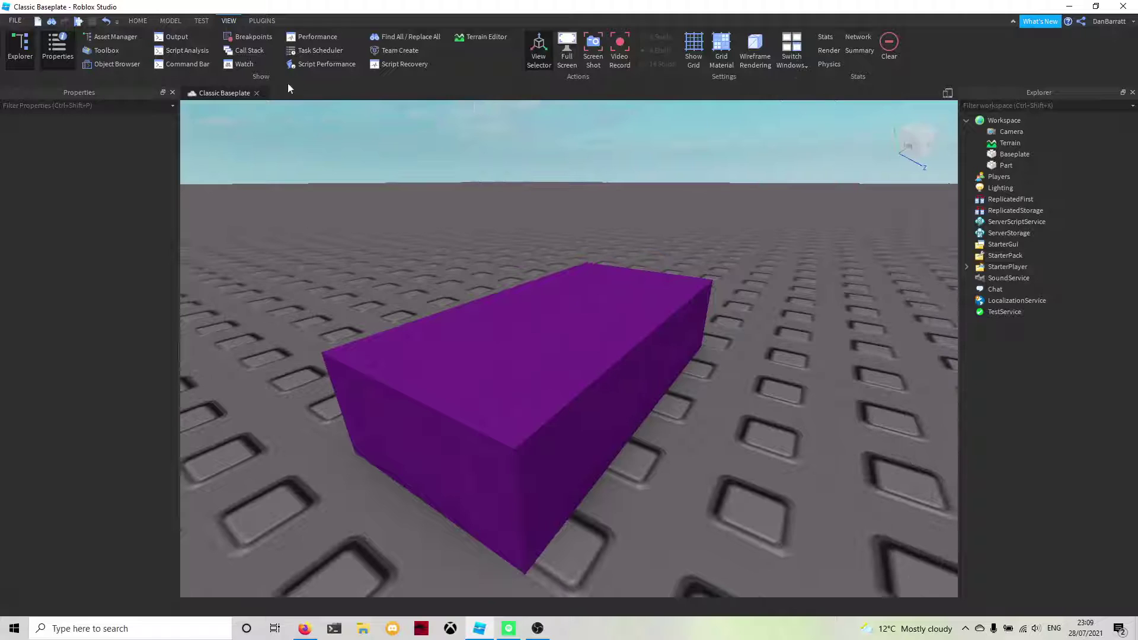
{"action": "left_click", "coordinate": [20, 47]}
{"action": "left_click", "coordinate": [1030, 165]}
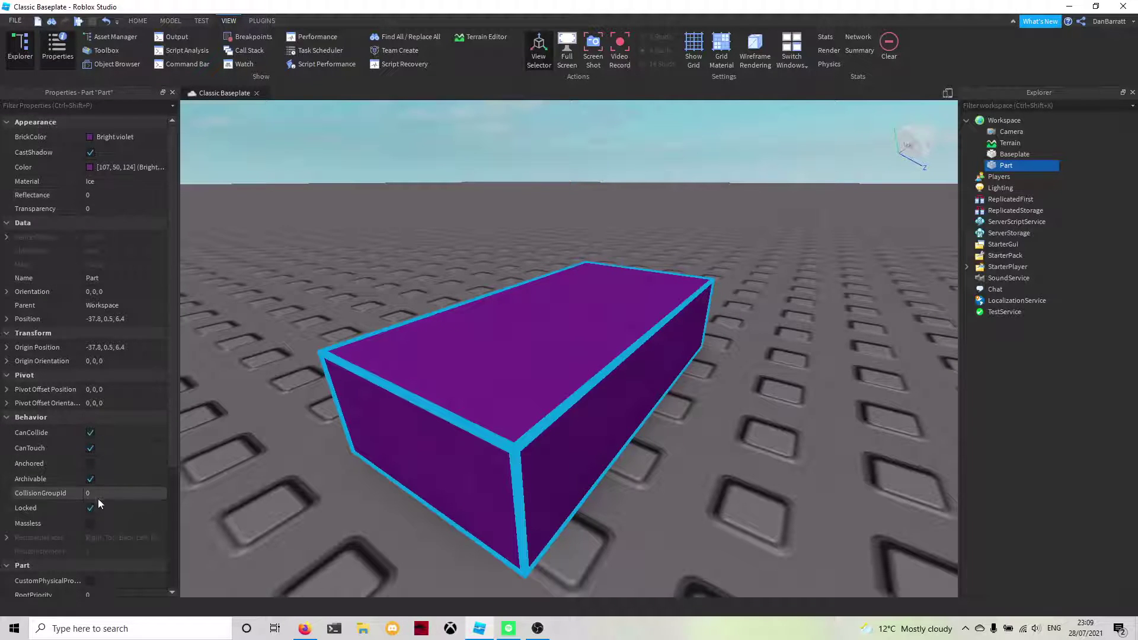
{"action": "left_click", "coordinate": [91, 508]}
{"action": "left_click", "coordinate": [20, 48]}
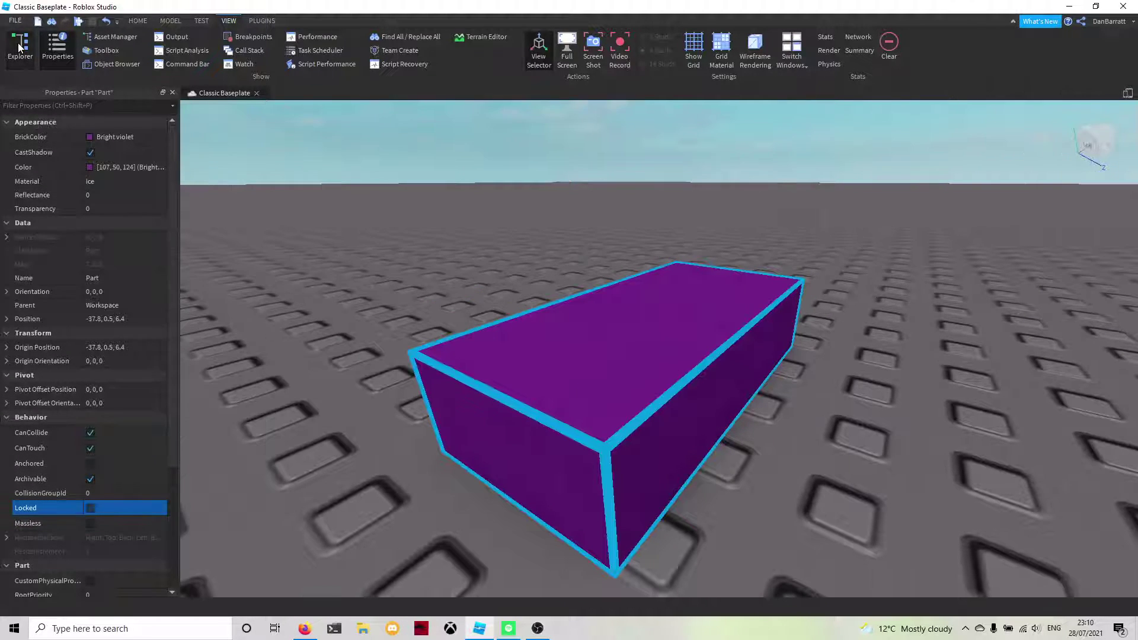
- Turn the Lock tool on and back off
{"action": "left_click", "coordinate": [137, 21]}
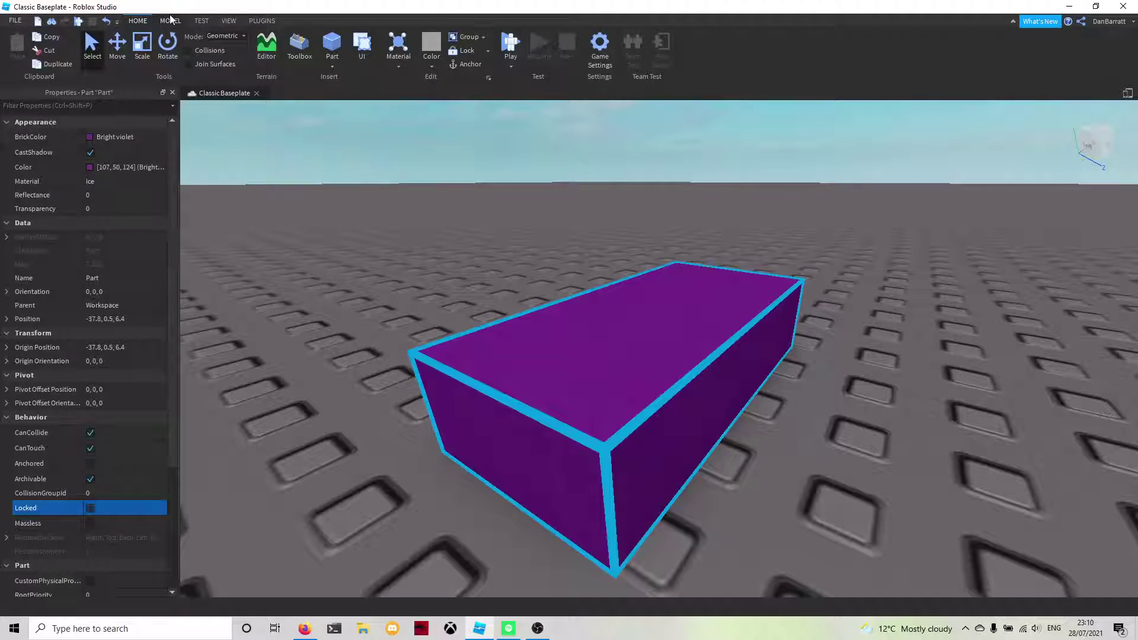
{"action": "left_click", "coordinate": [461, 51]}
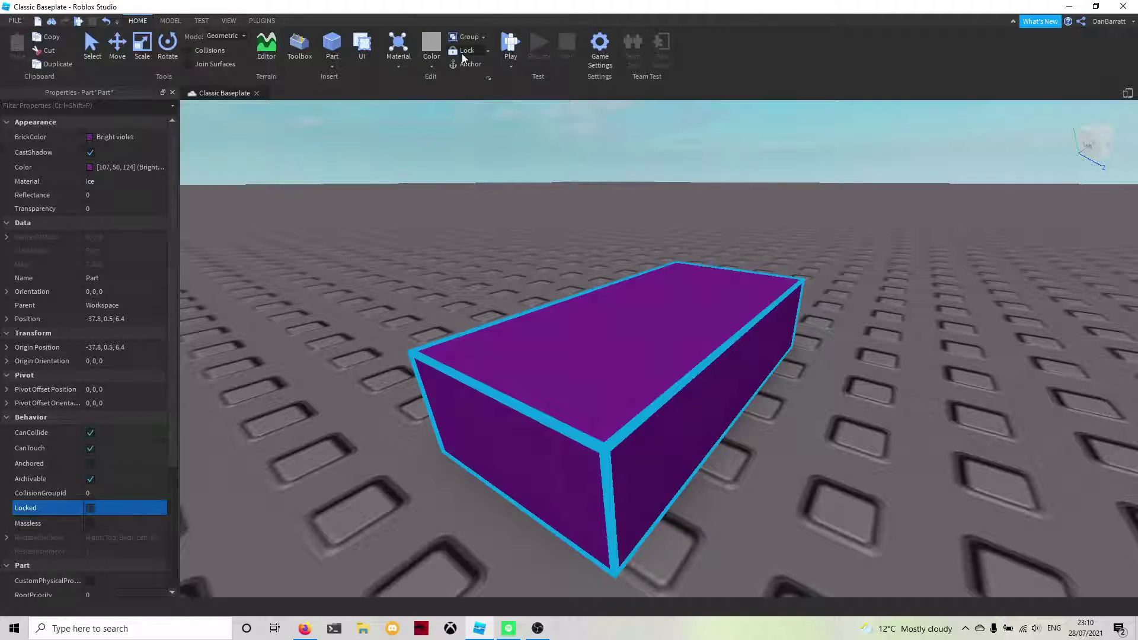
{"action": "left_click", "coordinate": [463, 55]}
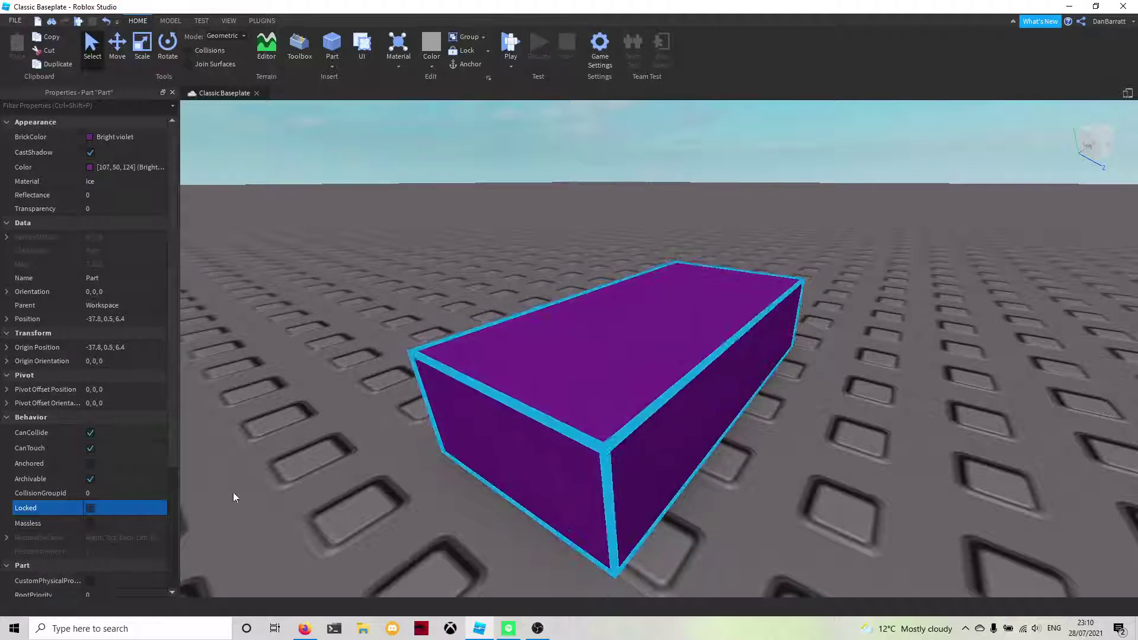
- Enable CustomPhysicalProperties on the block, view its density, elasticity and friction settings, and disable it again
{"action": "scroll", "coordinate": [124, 475], "scroll_direction": "down", "scroll_amount": 1}
{"action": "scroll", "coordinate": [126, 468], "scroll_direction": "down", "scroll_amount": 3}
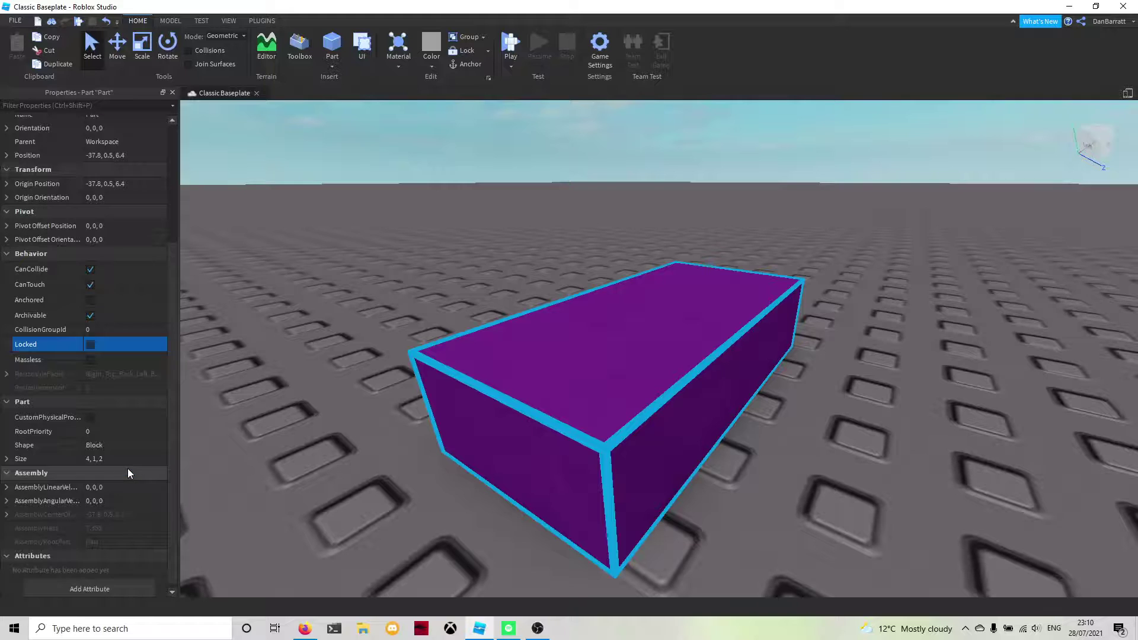
{"action": "left_click", "coordinate": [90, 418]}
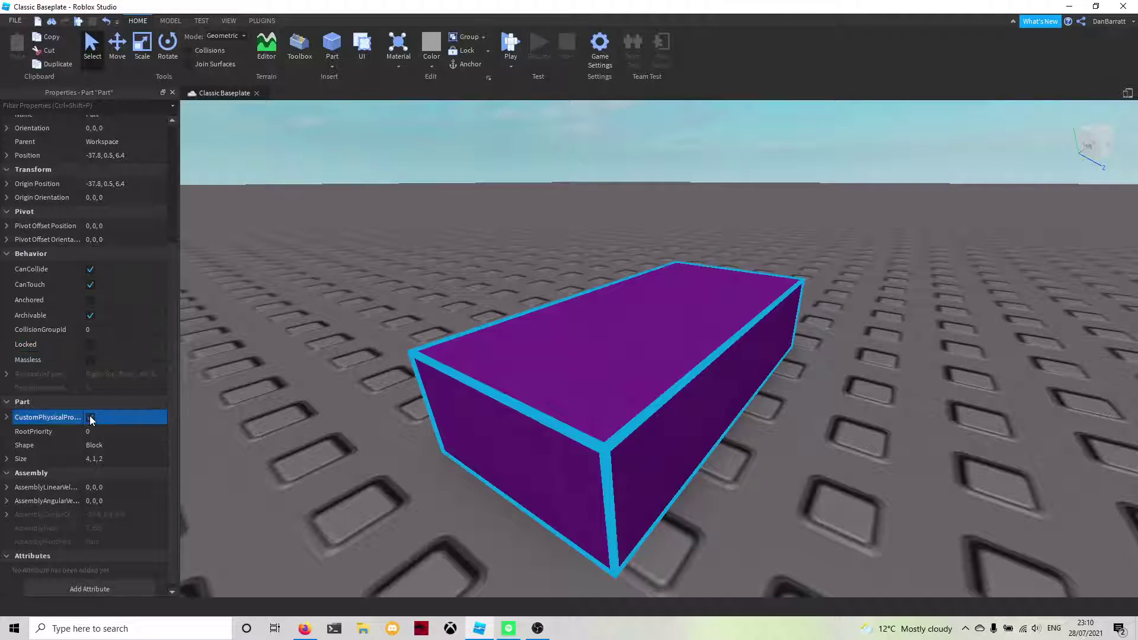
{"action": "left_click", "coordinate": [7, 418]}
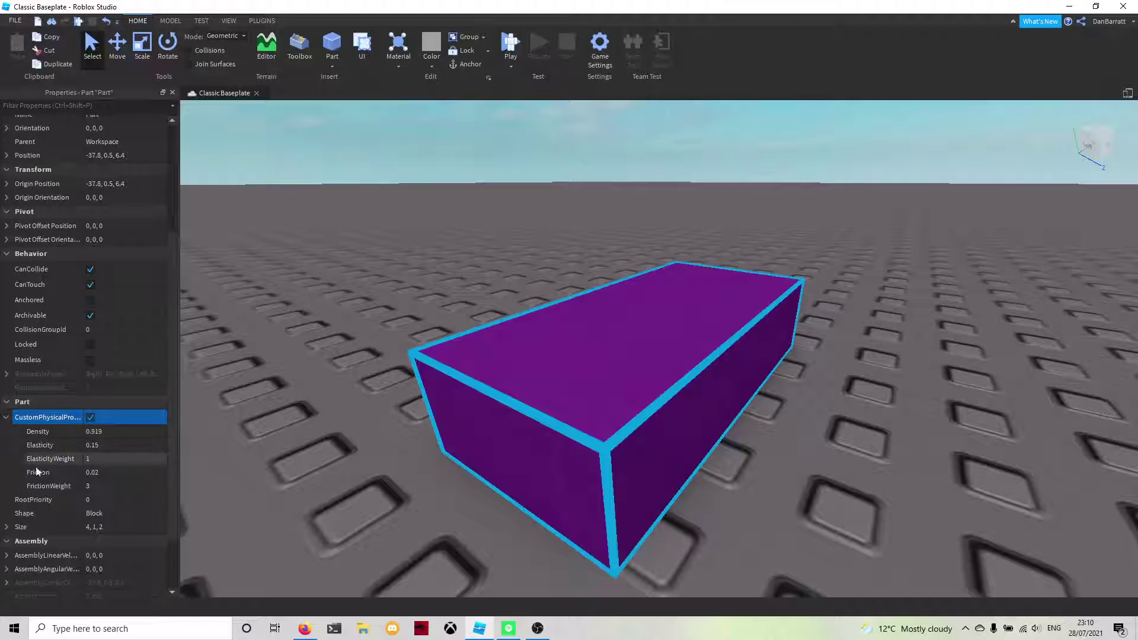
{"action": "left_click", "coordinate": [7, 417]}
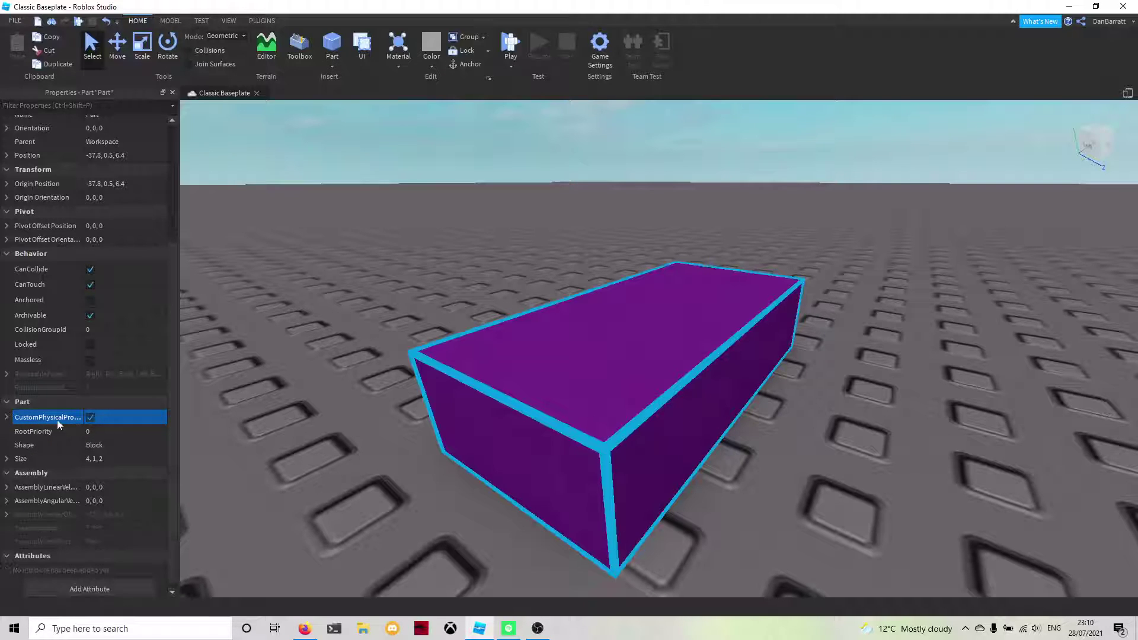
{"action": "left_click", "coordinate": [91, 418]}
- Try the Ball shape on the part and set its Shape to Cylinder
{"action": "left_click", "coordinate": [127, 445]}
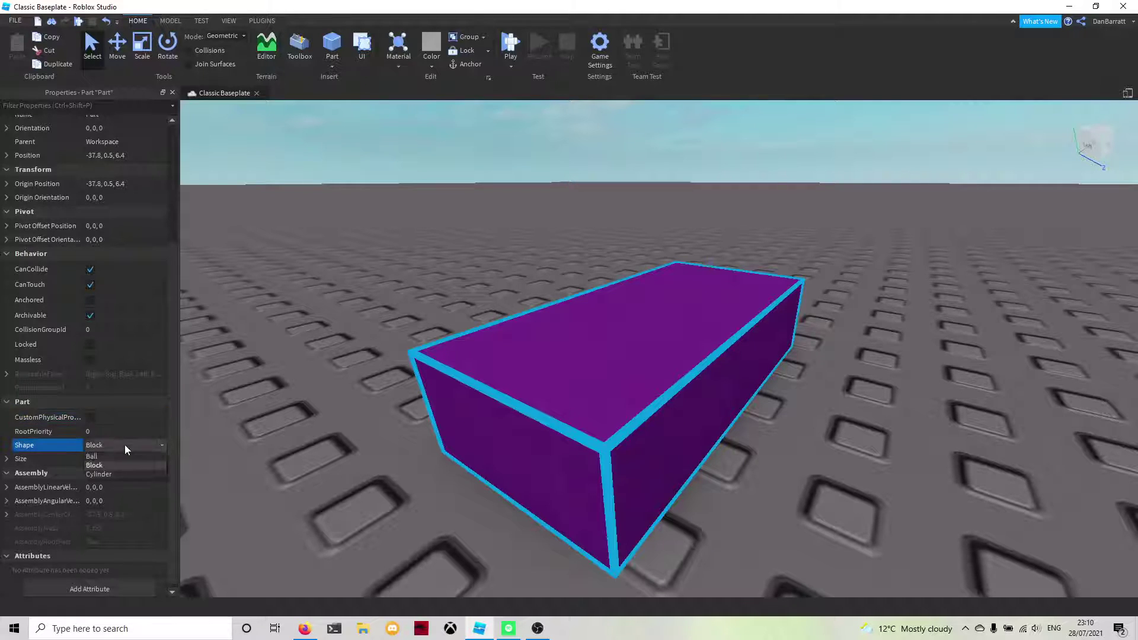
{"action": "left_click", "coordinate": [120, 456]}
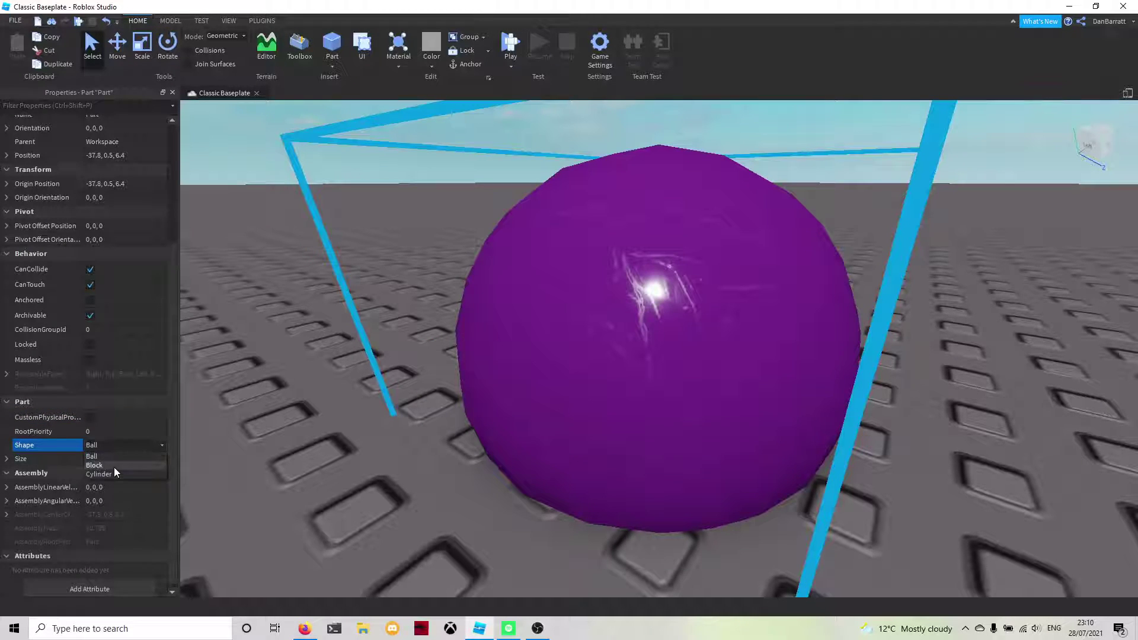
{"action": "left_click", "coordinate": [120, 445]}
{"action": "left_click", "coordinate": [110, 472]}
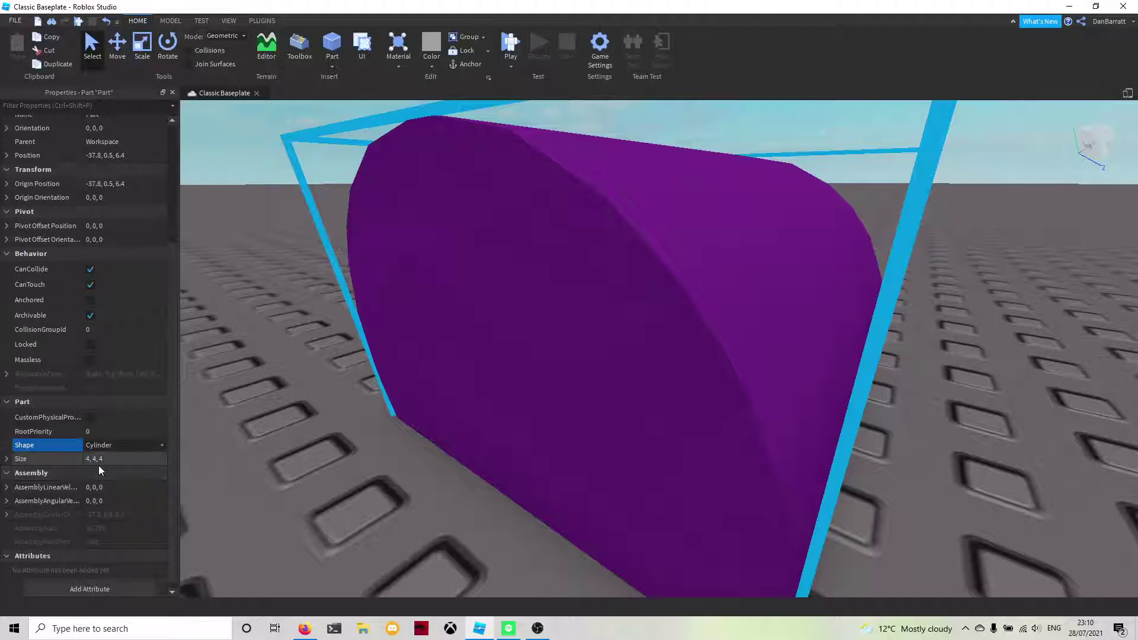
- Set the cylinder's Size to 0, 0, 0
{"action": "left_click", "coordinate": [99, 464]}
{"action": "type", "text": "0,0,0"}
{"action": "key", "text": "Return"}
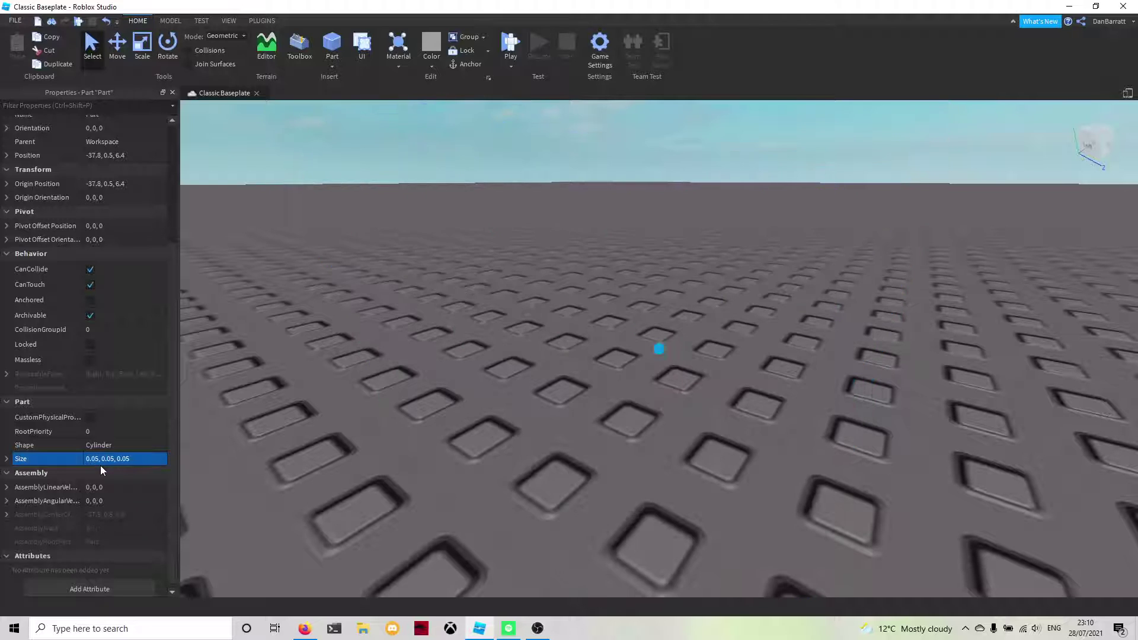
- Locate the tiny cylinder on the baseplate, reselect it and focus the view on it
{"action": "right_click_drag", "start_coordinate": [538, 339], "coordinate": [538, 339]}
{"action": "left_click", "coordinate": [581, 329]}
{"action": "left_click", "coordinate": [660, 349]}
{"action": "left_click", "coordinate": [667, 371]}
{"action": "right_click_drag", "start_coordinate": [666, 371], "coordinate": [666, 371]}
{"action": "scroll", "coordinate": [667, 371], "scroll_direction": "up", "scroll_amount": 10}
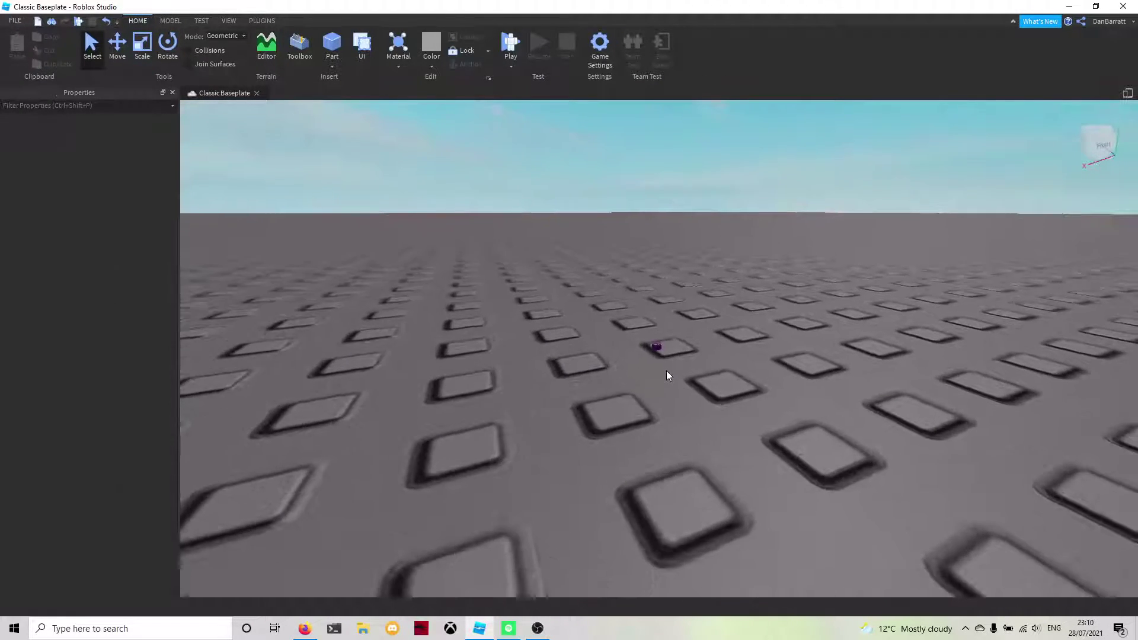
{"action": "left_click", "coordinate": [628, 332]}
{"action": "key", "text": "f"}
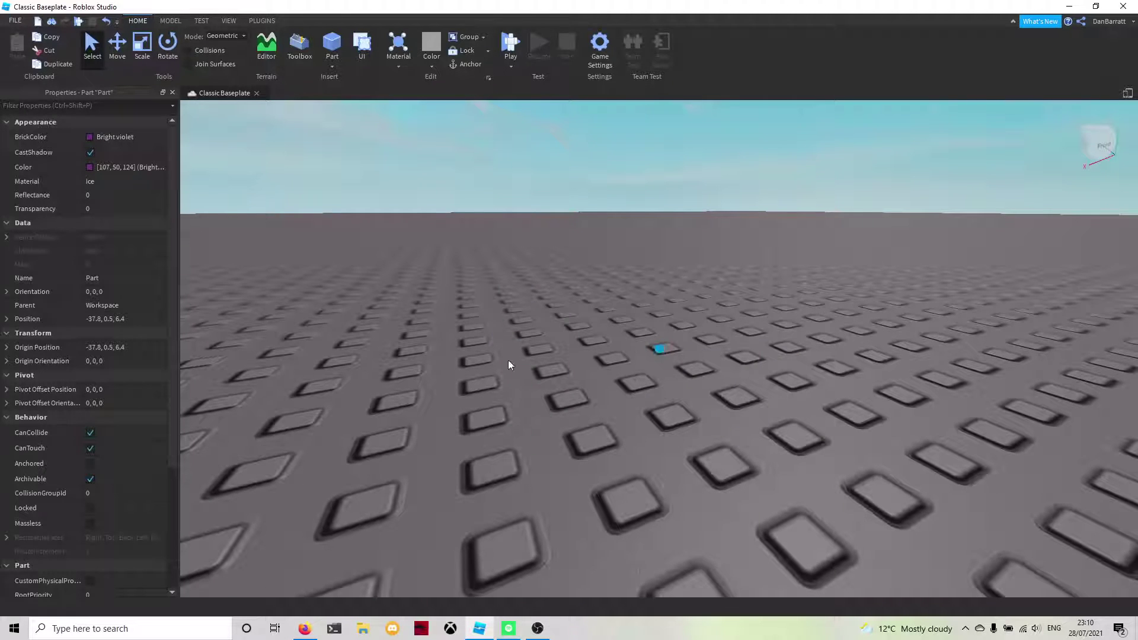
- Open the cylinder's AssemblyLinearVelocity value for editing and leave it without entering anything
{"action": "scroll", "coordinate": [48, 464], "scroll_direction": "down", "scroll_amount": 4}
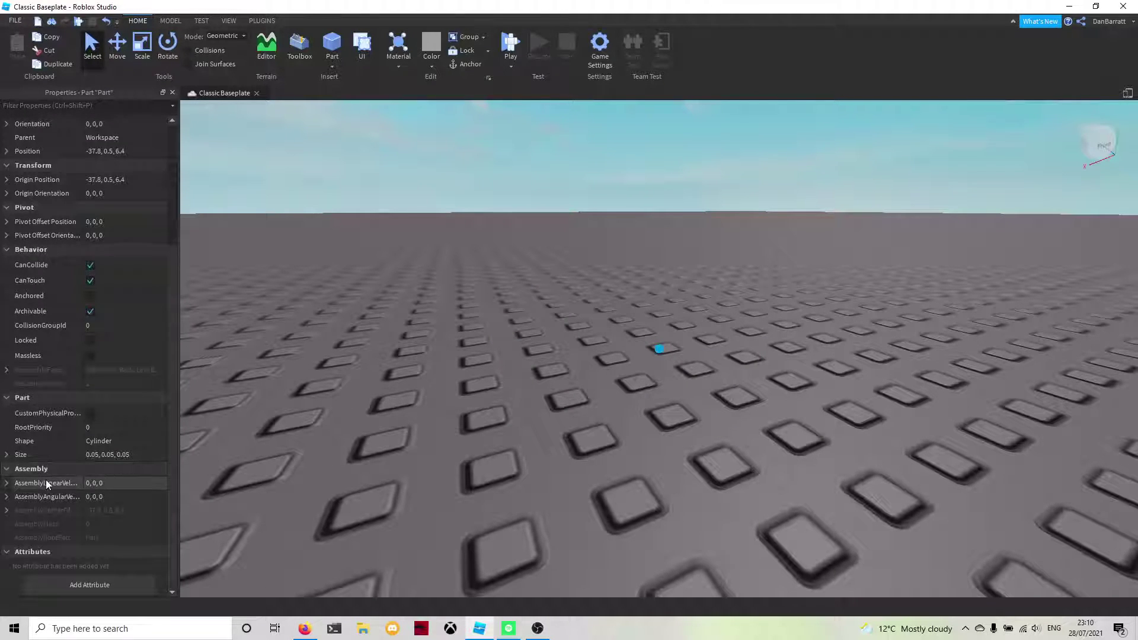
{"action": "left_click", "coordinate": [6, 484]}
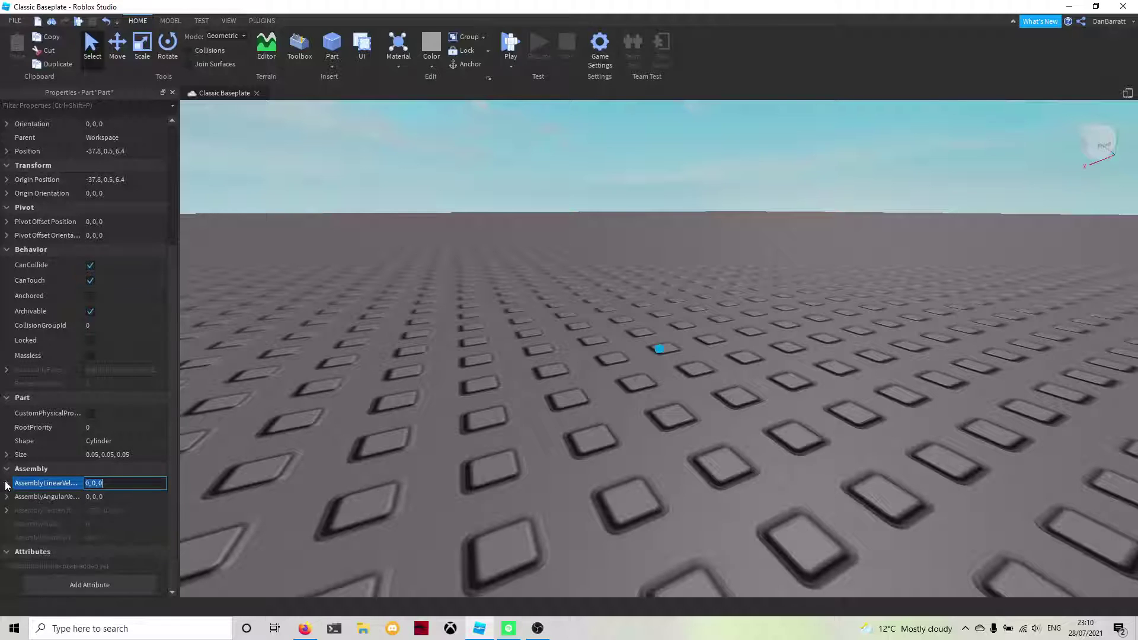
{"action": "left_click", "coordinate": [266, 471]}
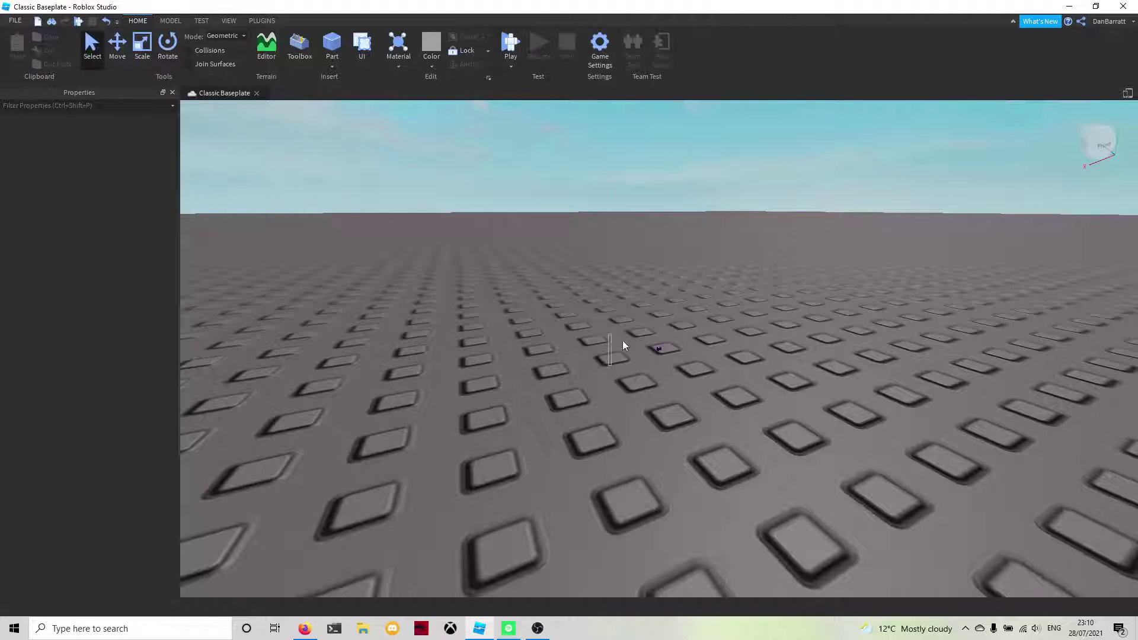
- Reselect the tiny cylinder, browse the data types available for a new attribute and cancel adding it
{"action": "left_click_drag", "start_coordinate": [679, 454], "coordinate": [588, 304]}
{"action": "scroll", "coordinate": [84, 533], "scroll_direction": "down", "scroll_amount": 10}
{"action": "left_click", "coordinate": [84, 586]}
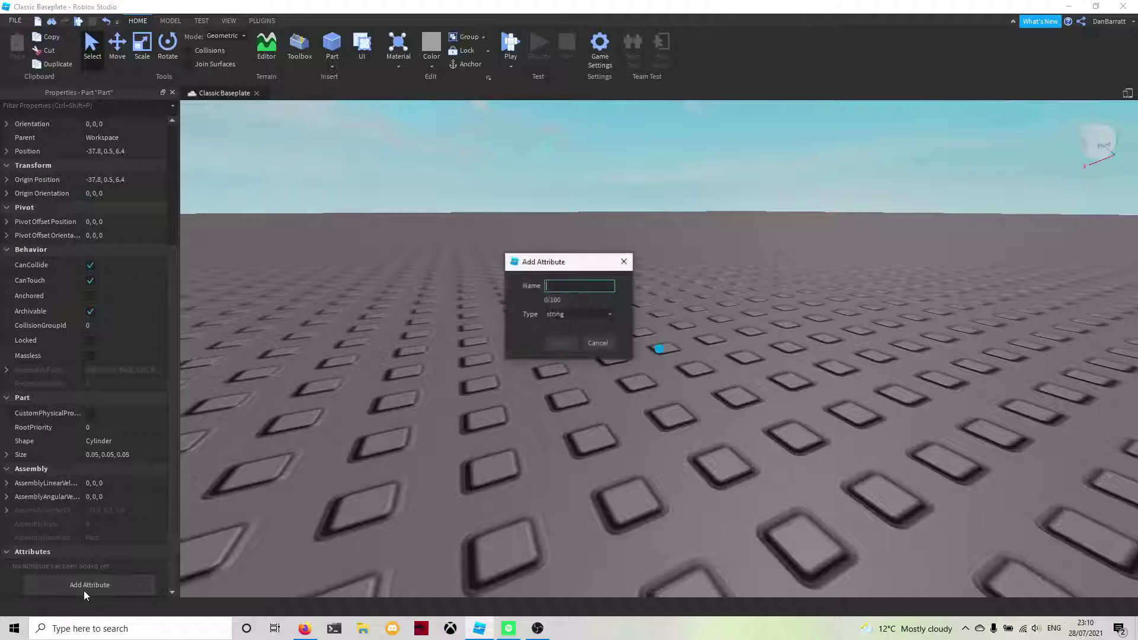
{"action": "left_click", "coordinate": [577, 313]}
{"action": "scroll", "coordinate": [571, 366], "scroll_direction": "down", "scroll_amount": 1}
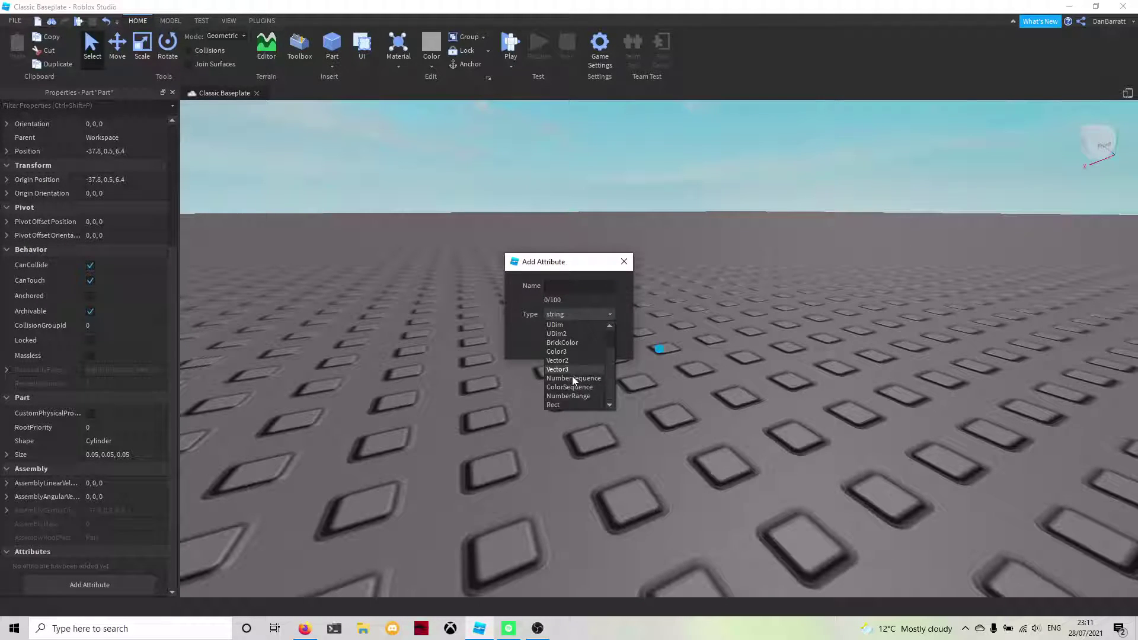
{"action": "left_click", "coordinate": [625, 342]}
{"action": "left_click", "coordinate": [599, 344]}
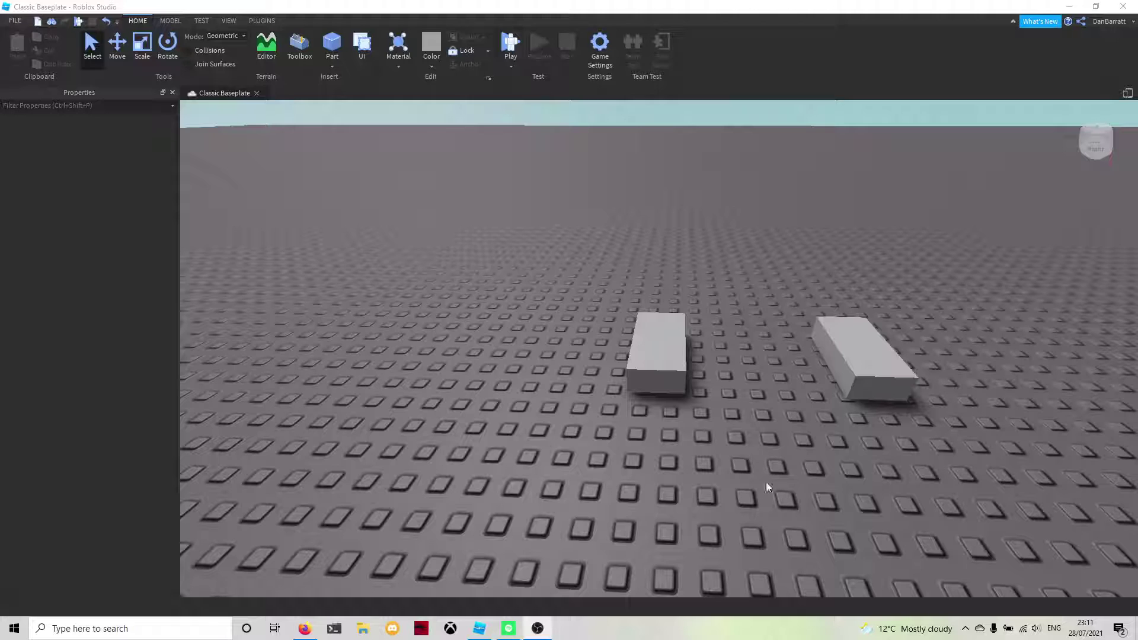
- Box-select the two grey blocks, clear the selection and display the Explorer
{"action": "right_click_drag", "start_coordinate": [774, 460], "coordinate": [734, 465]}
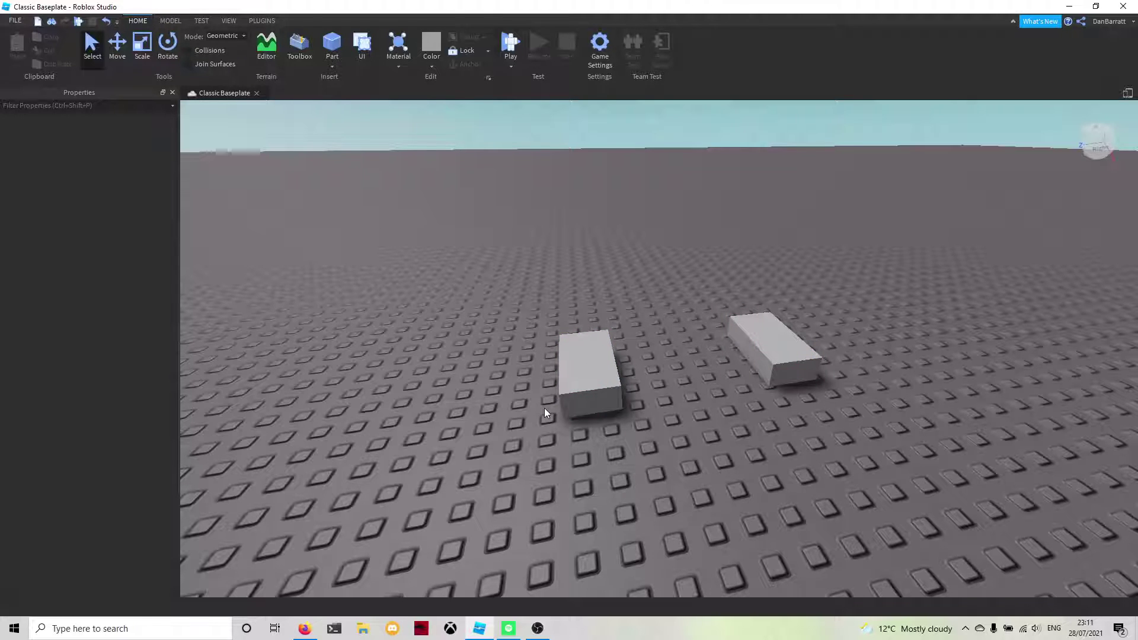
{"action": "left_click_drag", "start_coordinate": [889, 482], "coordinate": [435, 286]}
{"action": "left_click", "coordinate": [896, 471]}
{"action": "left_click", "coordinate": [229, 20]}
{"action": "left_click", "coordinate": [26, 51]}
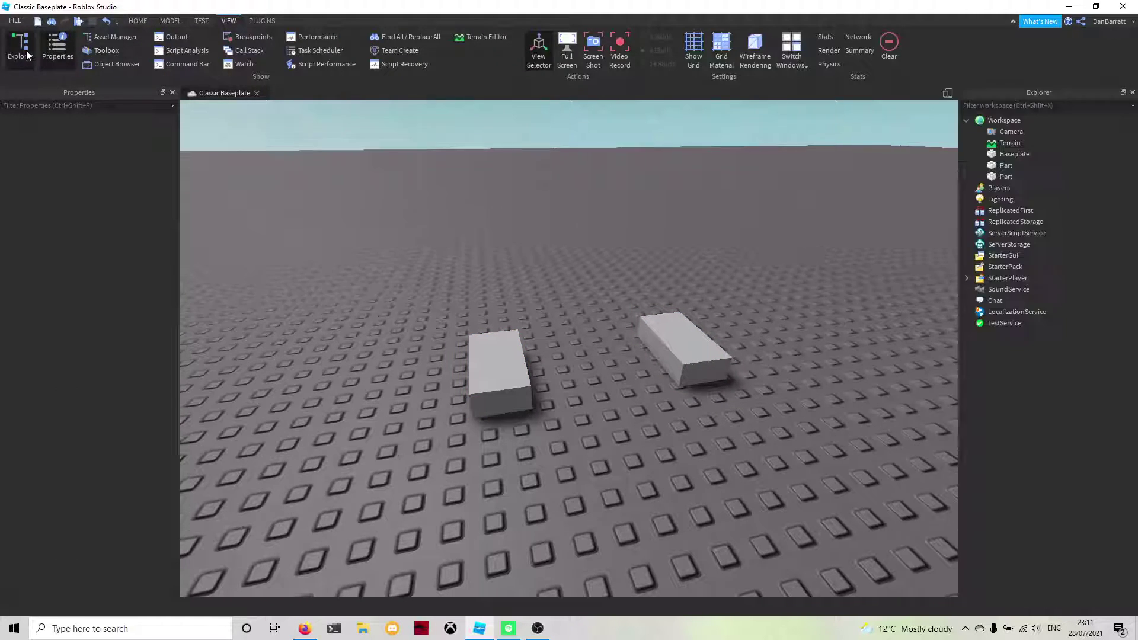
{"action": "left_click", "coordinate": [136, 21]}
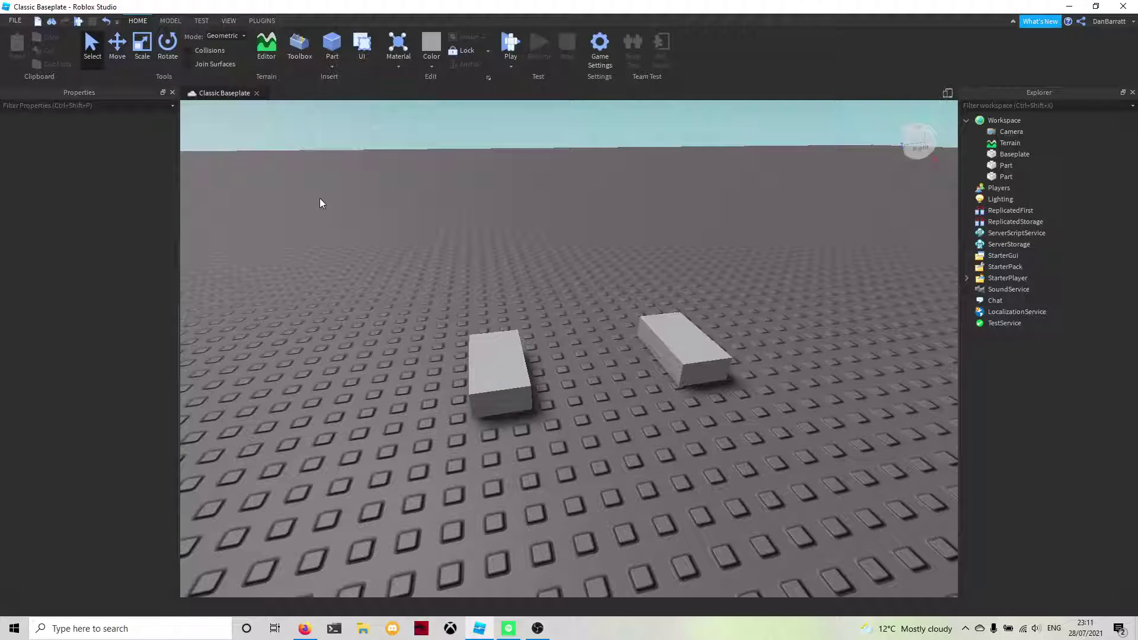
- Box-select the two grey blocks on the baseplate, group them into a model and ungroup that model again
{"action": "left_click_drag", "start_coordinate": [343, 221], "coordinate": [895, 469]}
{"action": "right_click", "coordinate": [506, 380]}
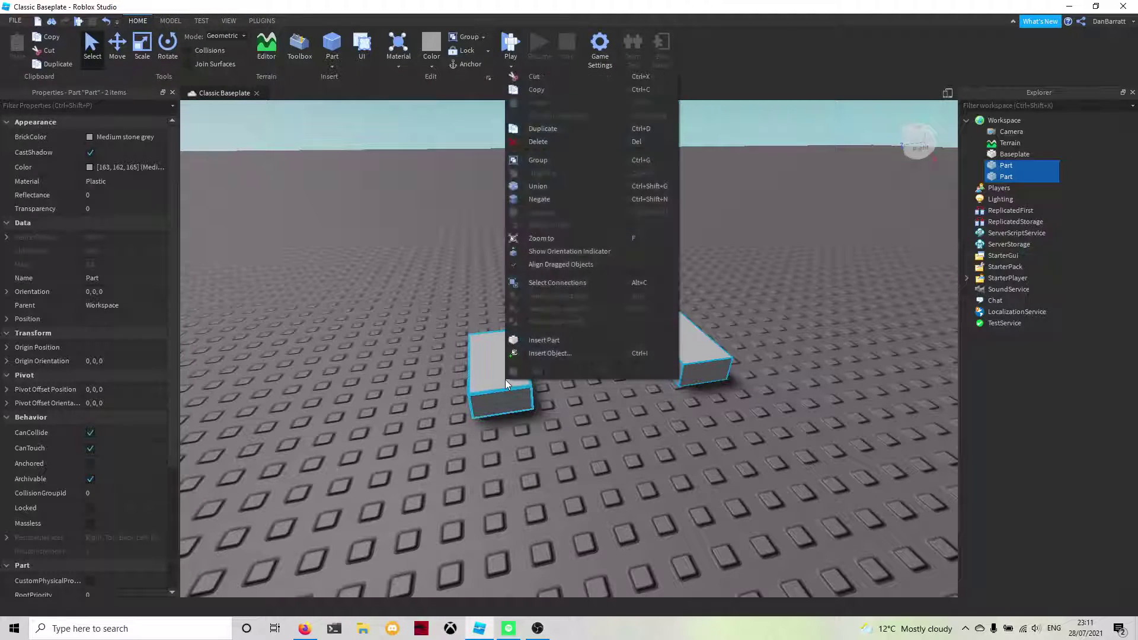
{"action": "left_click", "coordinate": [530, 165]}
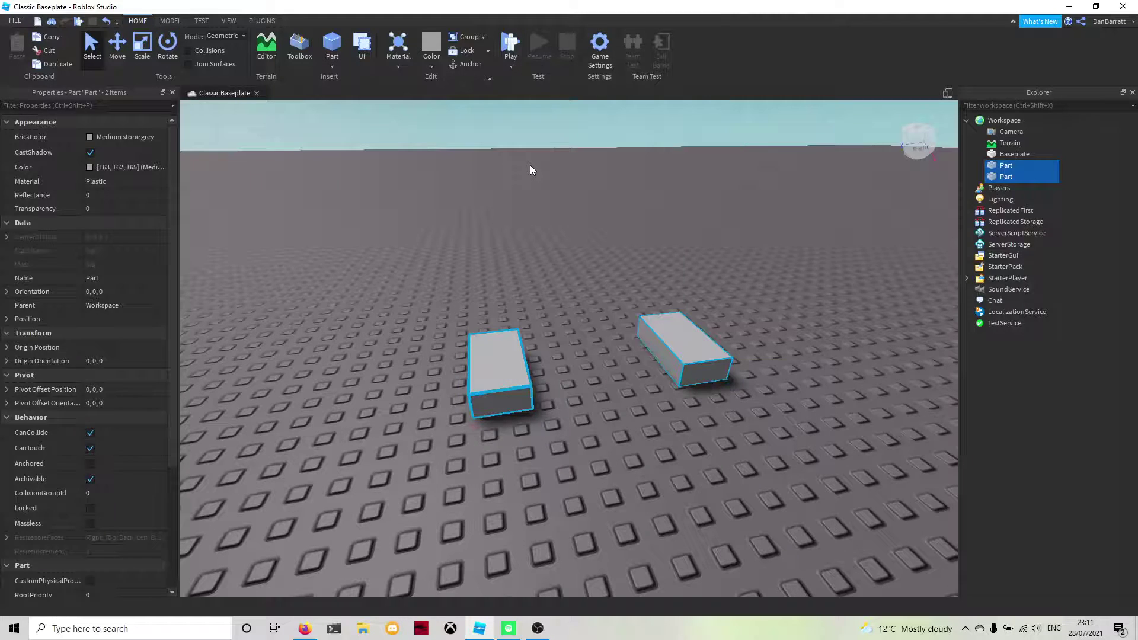
{"action": "right_click", "coordinate": [661, 344]}
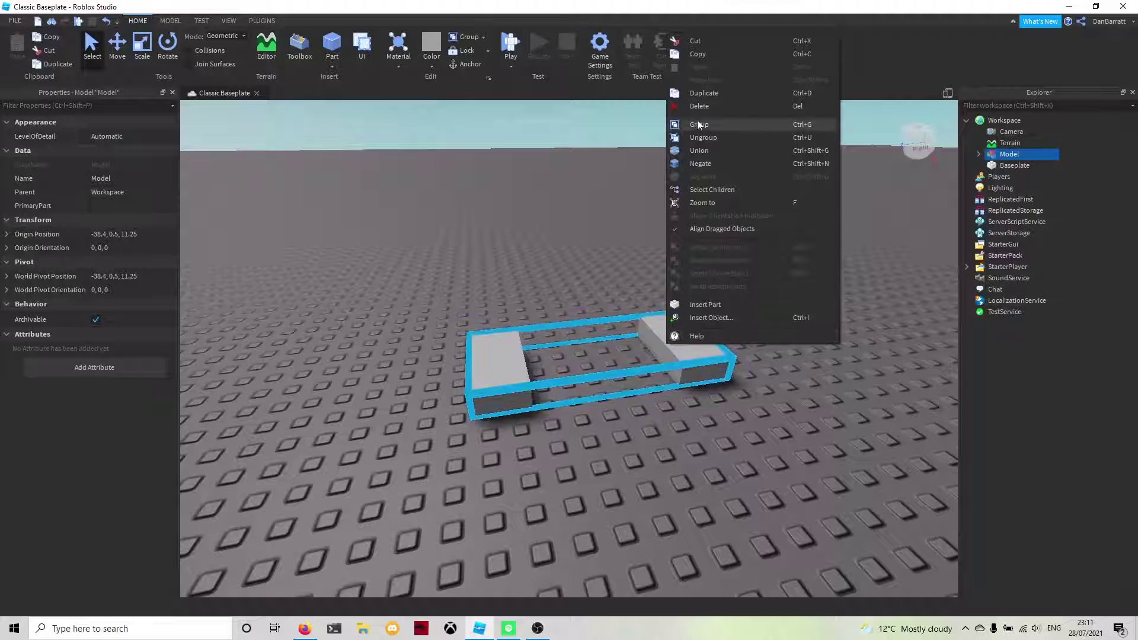
{"action": "left_click", "coordinate": [694, 136]}
{"action": "left_click", "coordinate": [682, 148]}
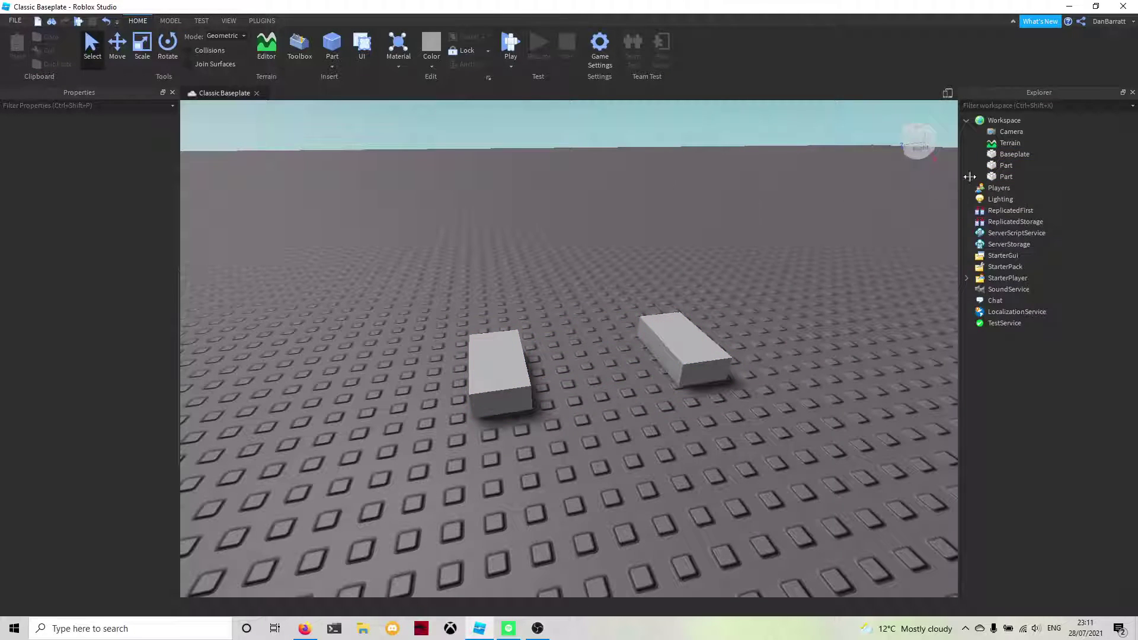
- Select both Part entries in the Explorer, group them into a model and ungroup it
{"action": "left_click", "coordinate": [996, 166]}
{"action": "left_click", "coordinate": [995, 170], "text": "ctrl"}
{"action": "left_click", "coordinate": [996, 170], "text": "ctrl"}
{"action": "left_click", "coordinate": [997, 175], "text": "ctrl"}
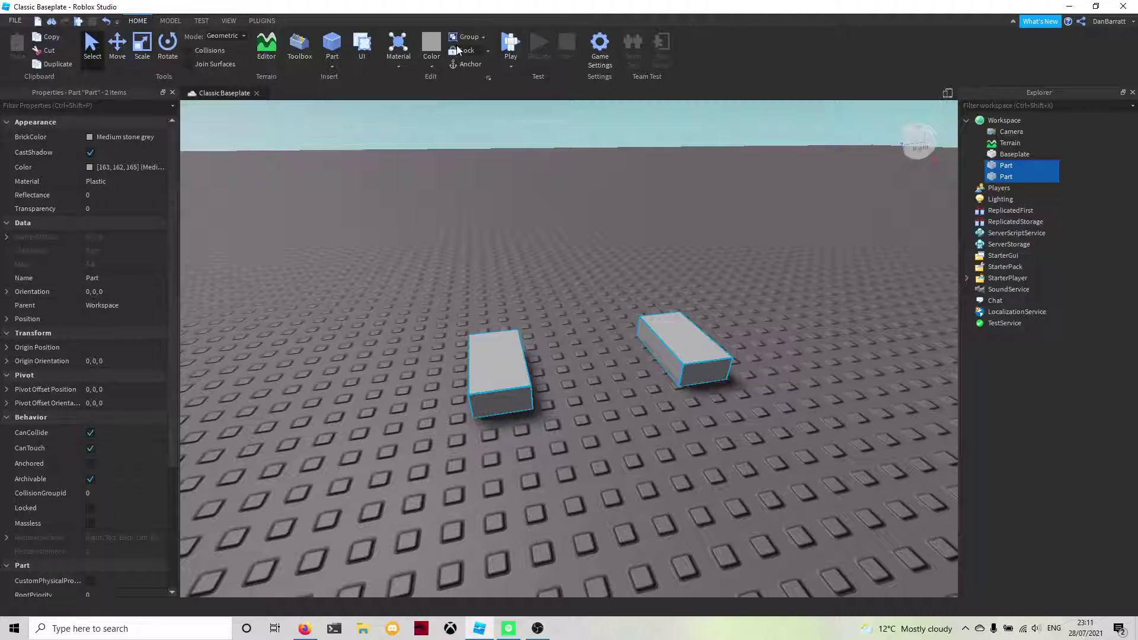
{"action": "left_click", "coordinate": [458, 37]}
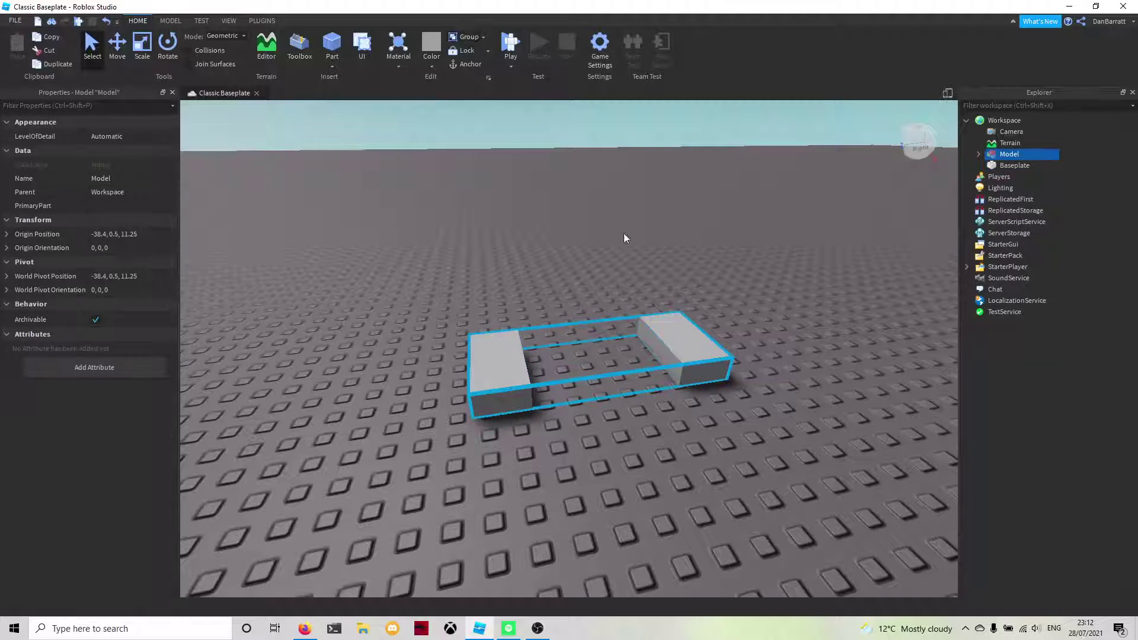
{"action": "left_click", "coordinate": [485, 36]}
{"action": "left_click", "coordinate": [486, 63]}
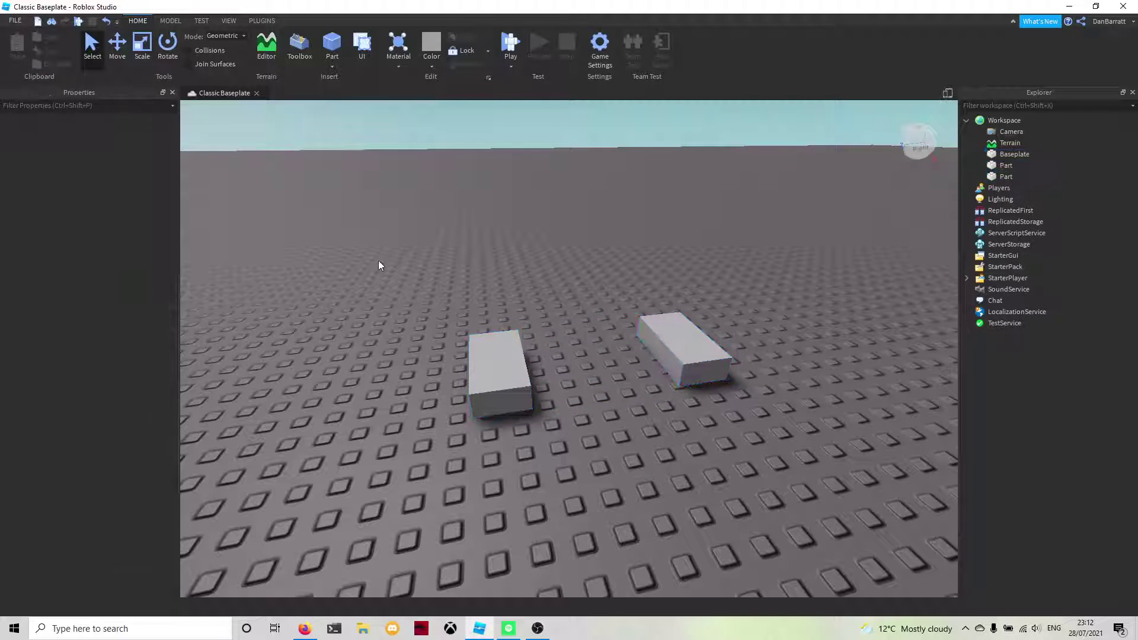
- Pick the two grey blocks one after the other in the 3D view, group and ungroup them, and clear the selection
{"action": "left_click", "coordinate": [504, 387]}
{"action": "left_click", "coordinate": [667, 340], "text": "ctrl"}
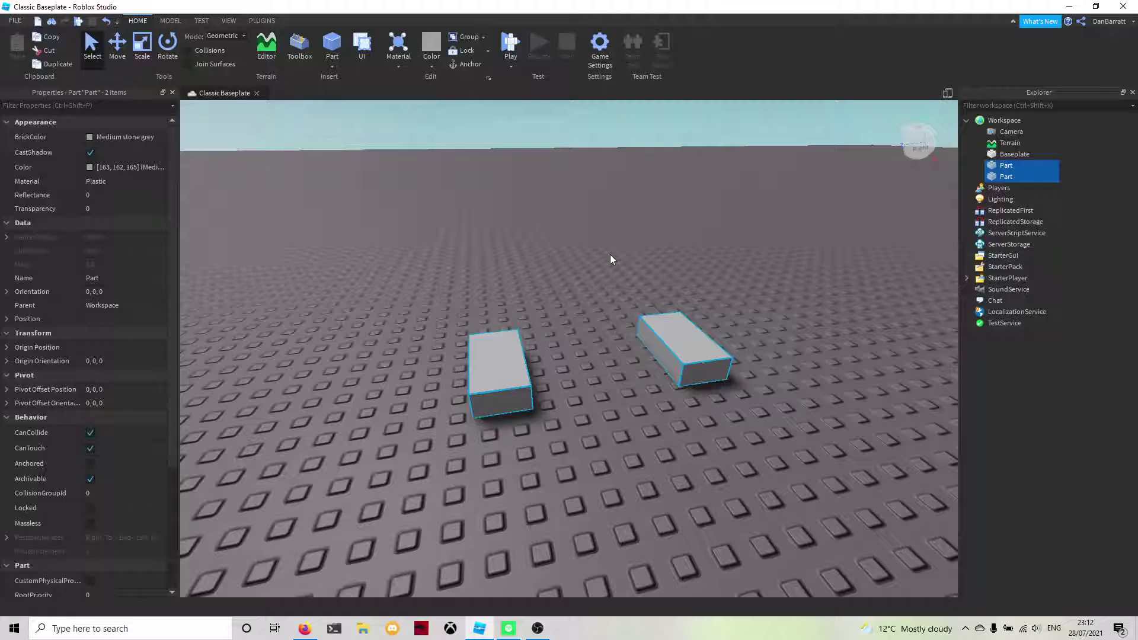
{"action": "key", "text": "ctrl+g"}
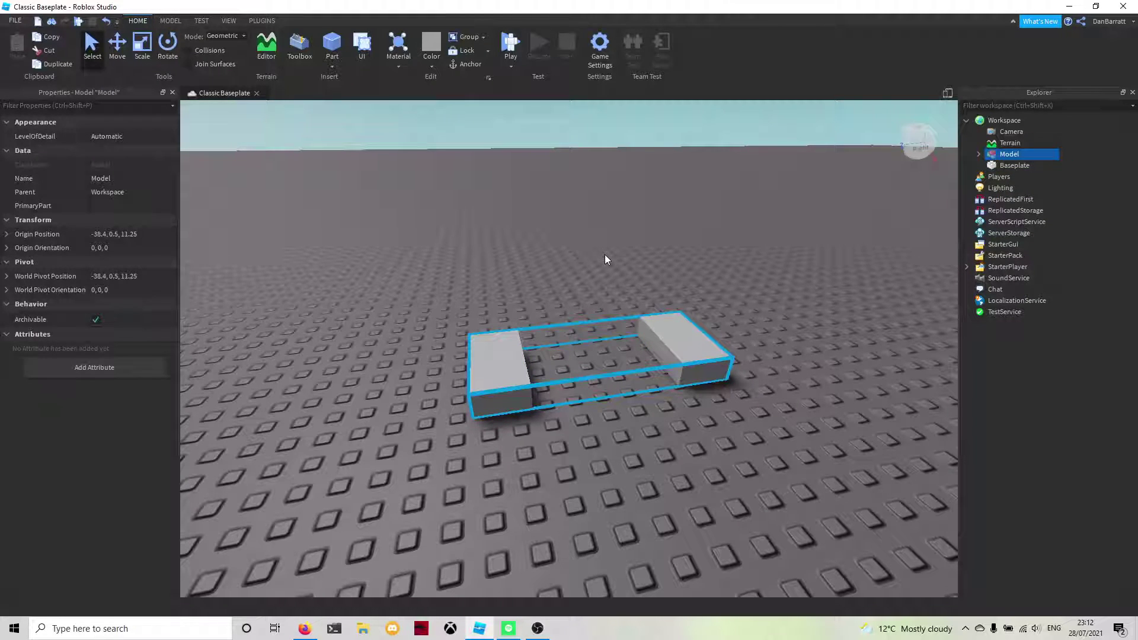
{"action": "key", "text": "ctrl+u"}
{"action": "left_click", "coordinate": [509, 193]}
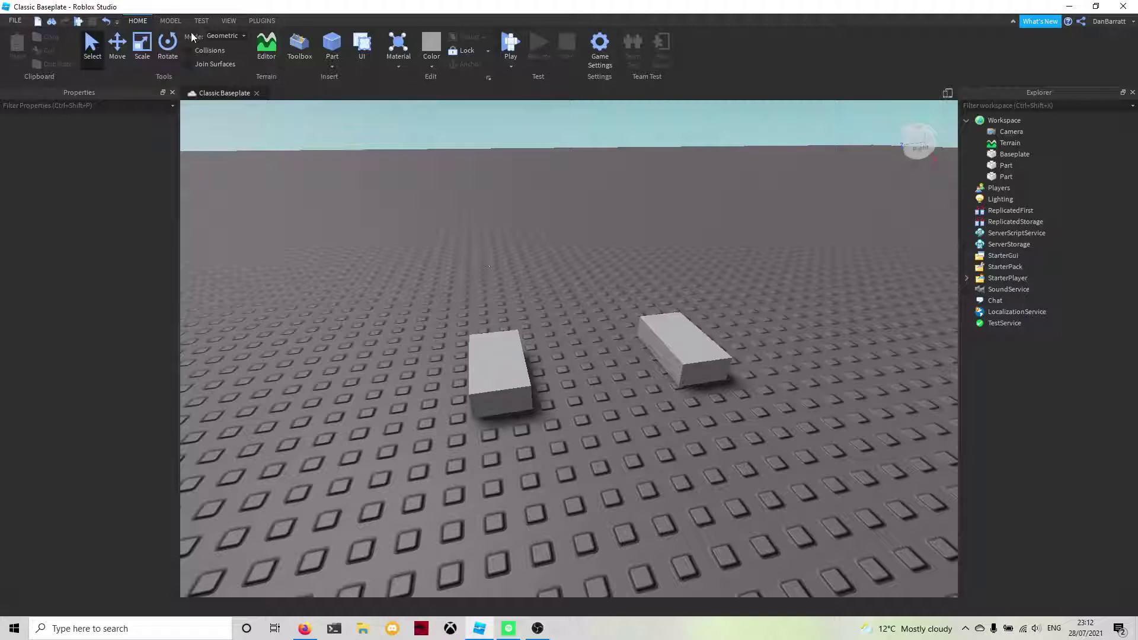
- Union the two grey blocks and shift the union across the baseplate to about -37.7, 0.5, 10.55
{"action": "left_click", "coordinate": [171, 21]}
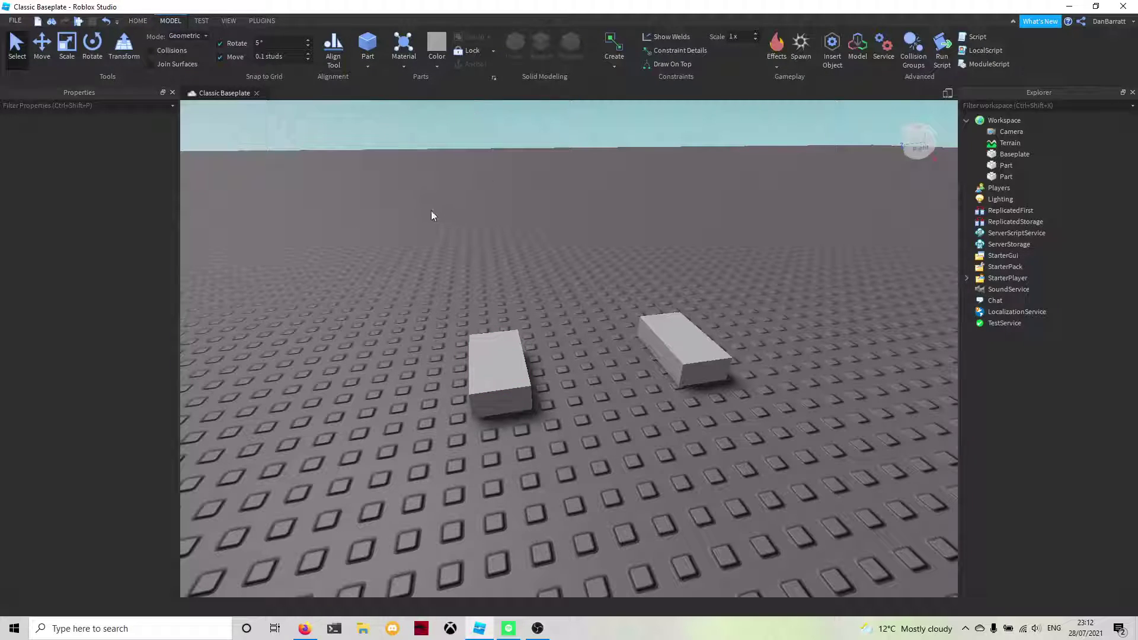
{"action": "left_click_drag", "start_coordinate": [421, 229], "coordinate": [774, 425]}
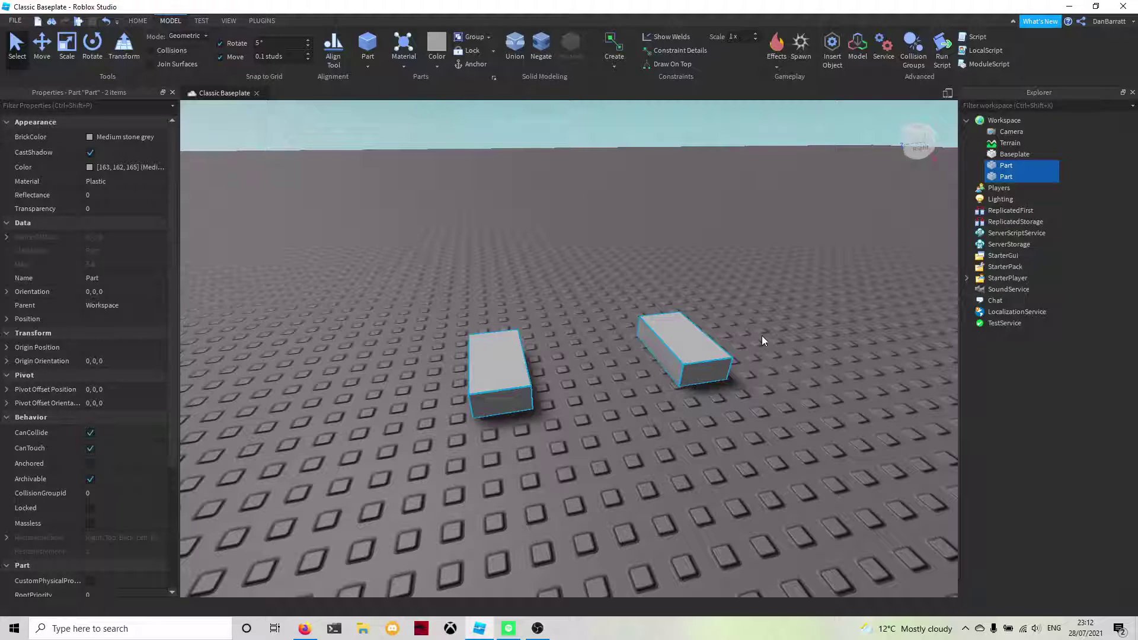
{"action": "left_click", "coordinate": [515, 41]}
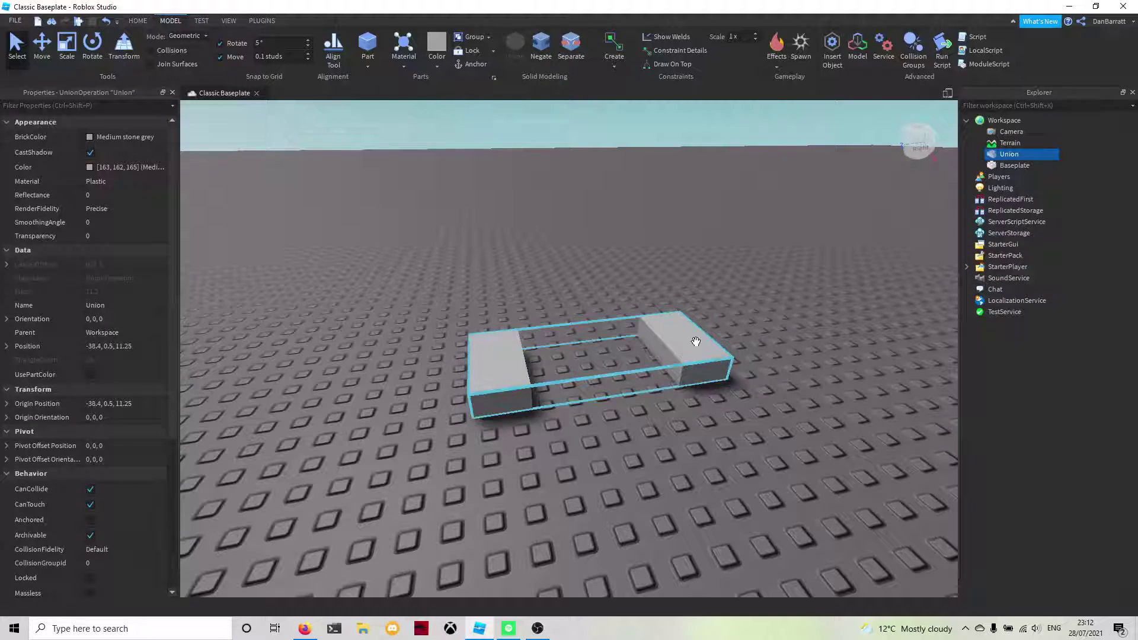
{"action": "left_click_drag", "start_coordinate": [730, 376], "coordinate": [738, 358]}
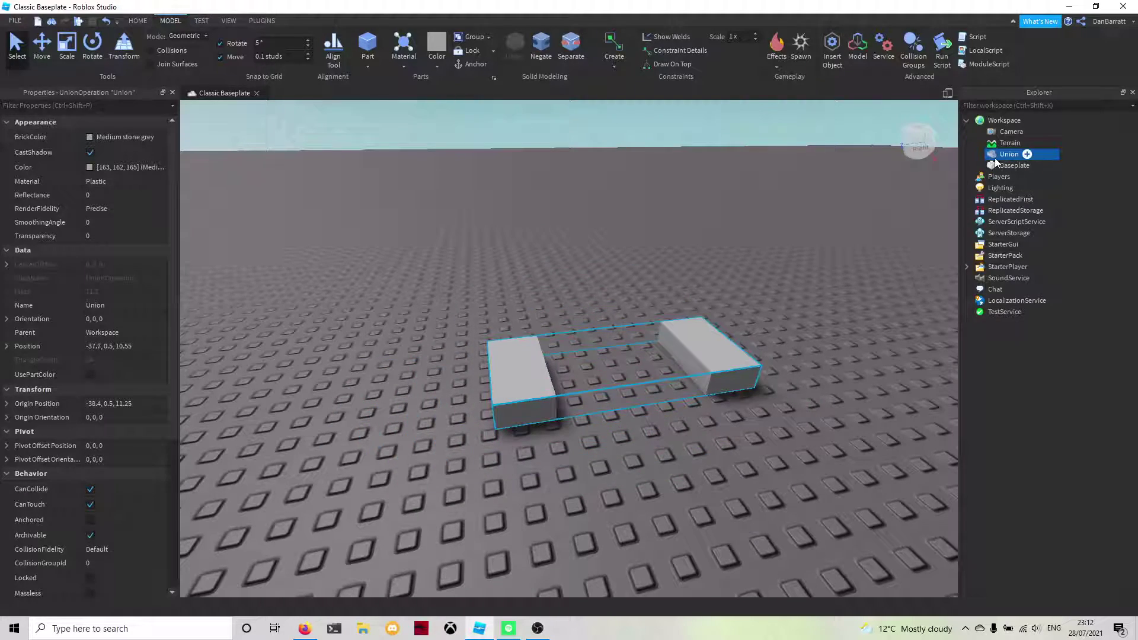
{"action": "double_click", "coordinate": [1004, 155]}
{"action": "right_click_drag", "start_coordinate": [874, 238], "coordinate": [863, 236]}
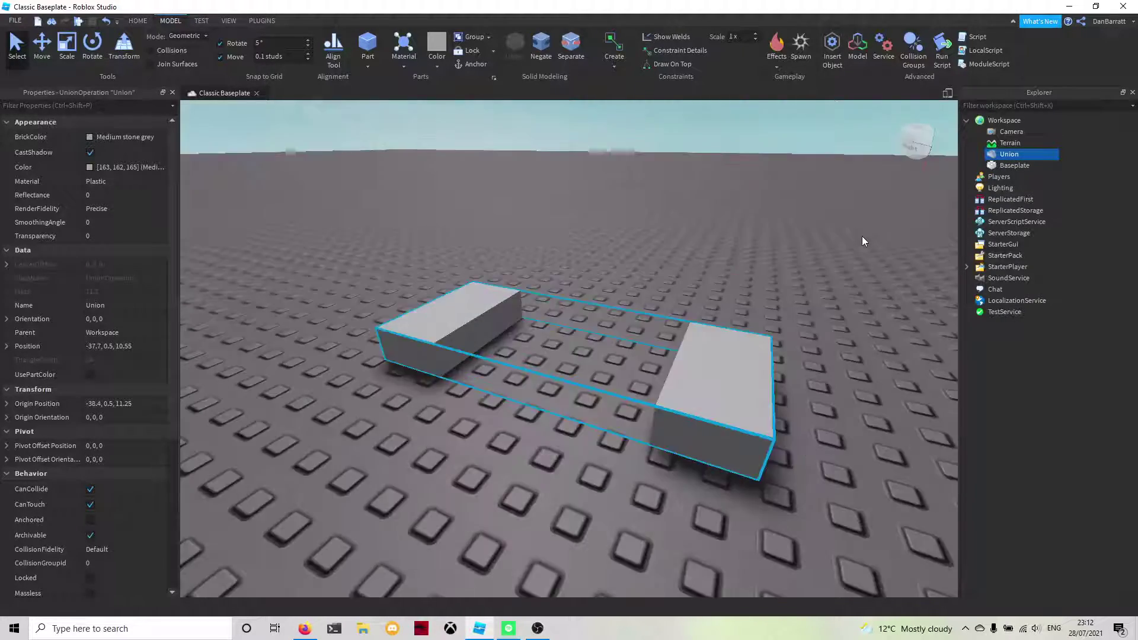
- Inspect the union from other angles and distances, reselect it and focus the view on it
{"action": "left_click", "coordinate": [612, 222]}
{"action": "right_click_drag", "start_coordinate": [612, 222], "coordinate": [612, 222]}
{"action": "key", "text": "w"}
{"action": "right_click_drag", "start_coordinate": [599, 372], "coordinate": [599, 371]}
{"action": "key", "text": "s"}
{"action": "scroll", "coordinate": [599, 372], "scroll_direction": "down", "scroll_amount": 5}
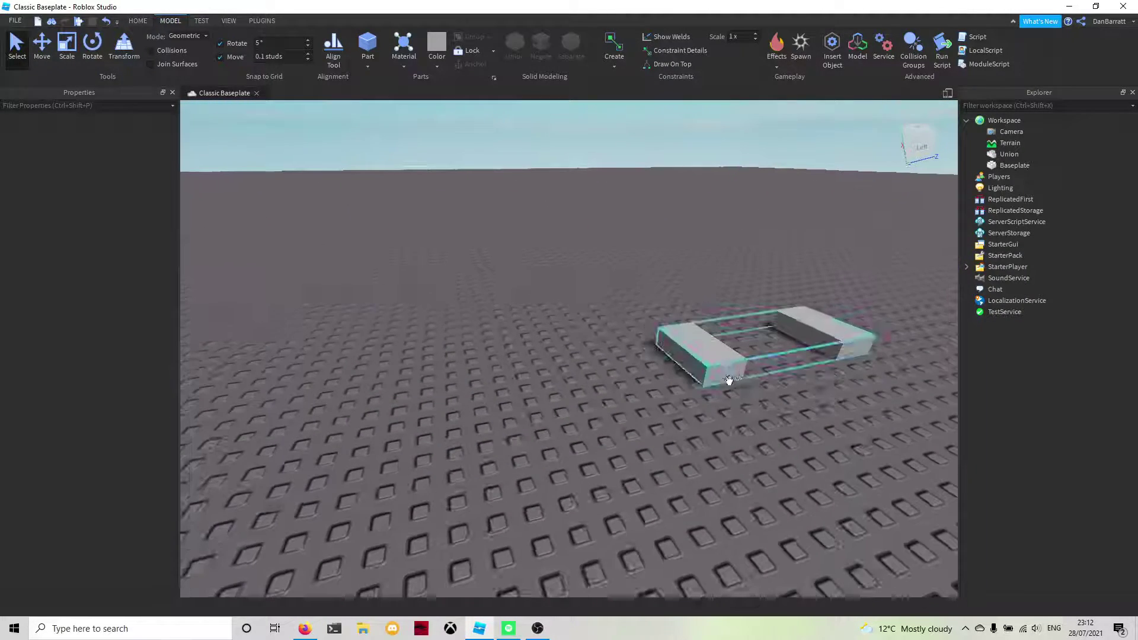
{"action": "left_click", "coordinate": [827, 340]}
{"action": "key", "text": "f"}
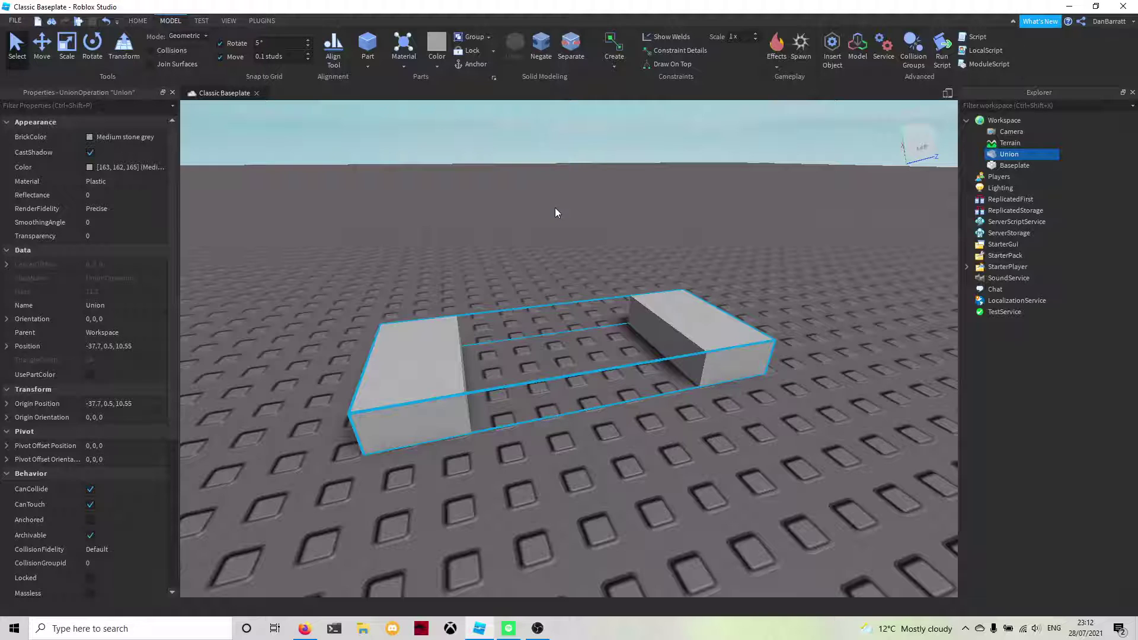
- Duplicate the union and move the copy along the X axis to about X -35 so it partly overlaps the original
{"action": "right_click_drag", "start_coordinate": [551, 186], "coordinate": [557, 186]}
{"action": "key", "text": "ctrl+2"}
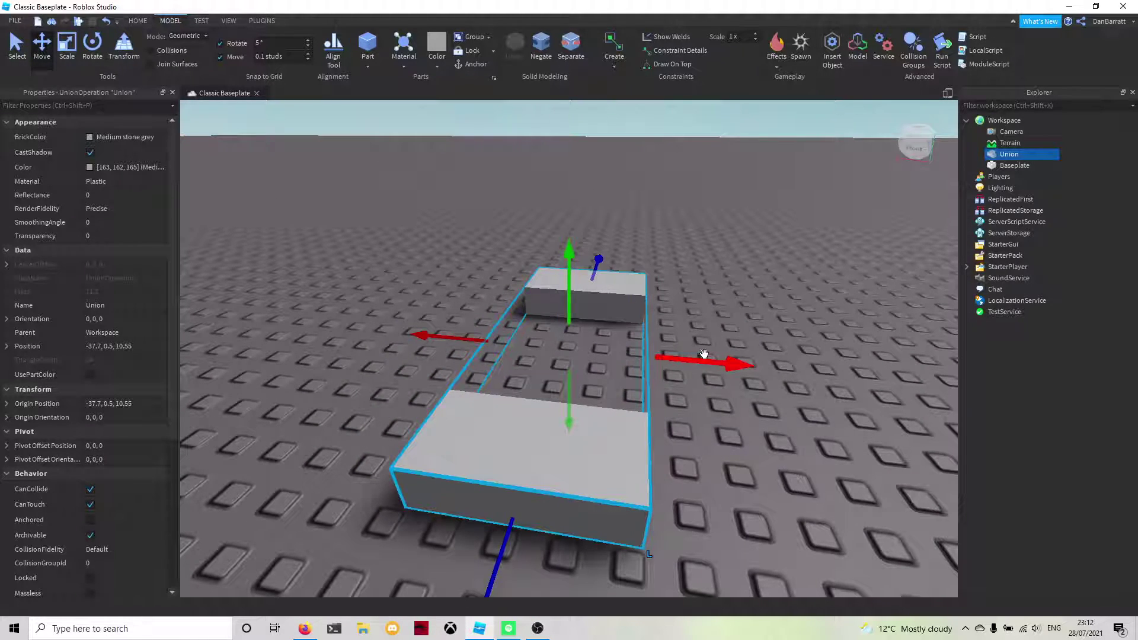
{"action": "key", "text": "ctrl+d"}
{"action": "left_click_drag", "start_coordinate": [715, 363], "coordinate": [615, 355]}
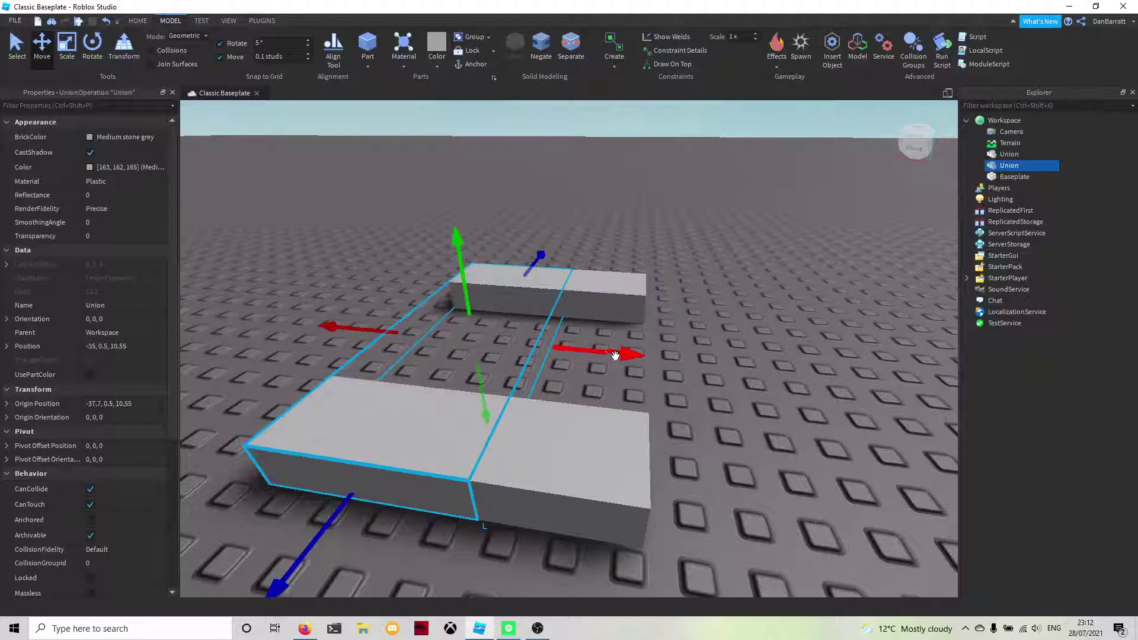
- Negate the moved copy and union it with the original to cut away the overlapping portion
{"action": "left_click", "coordinate": [545, 51]}
{"action": "left_click", "coordinate": [592, 305], "text": "ctrl"}
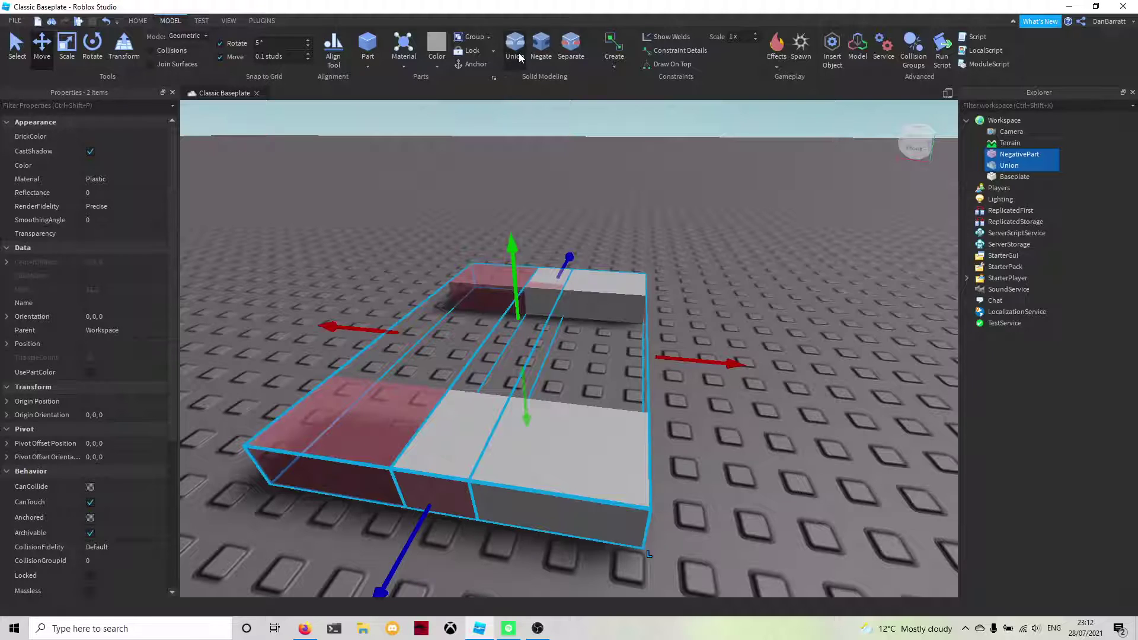
{"action": "key", "text": "ctrl+shift+g"}
{"action": "key", "text": "ctrl+1"}
{"action": "left_click", "coordinate": [694, 262]}
{"action": "right_click_drag", "start_coordinate": [695, 262], "coordinate": [694, 265]}
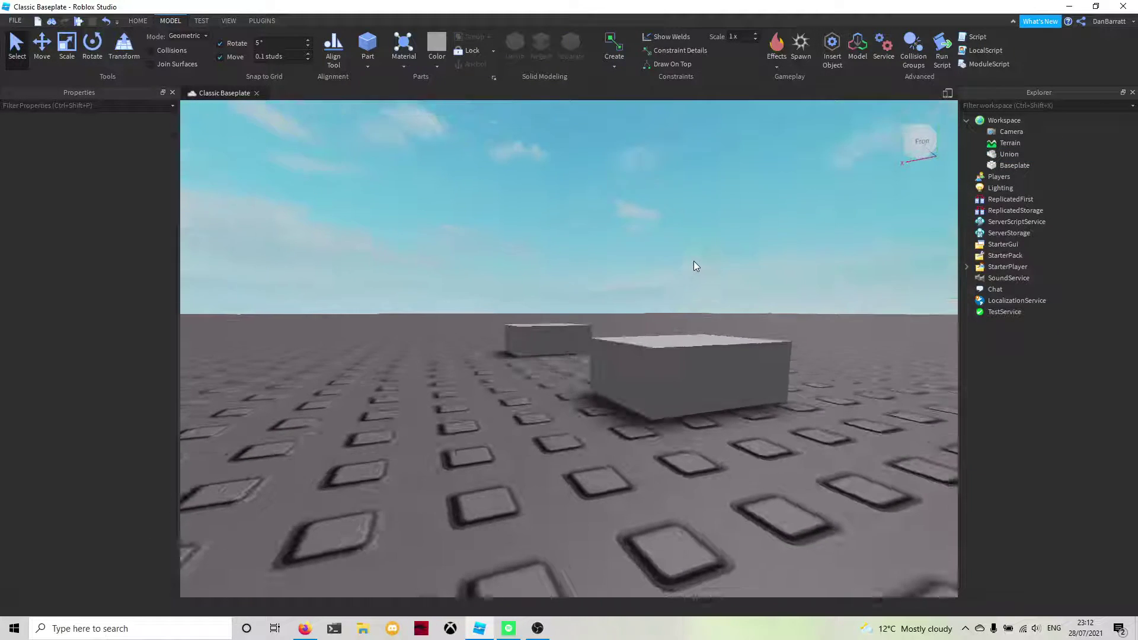
{"action": "right_click_drag", "start_coordinate": [557, 363], "coordinate": [557, 363]}
- Separate the cut union, reselect the negative part and the original, and union them again
{"action": "left_click", "coordinate": [640, 407]}
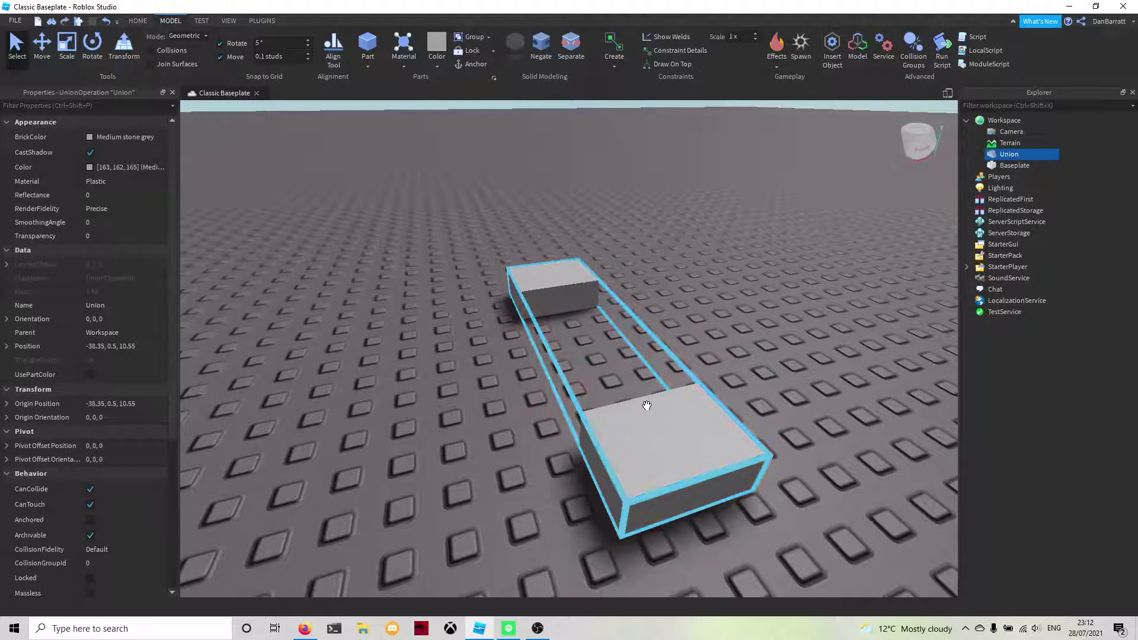
{"action": "key", "text": "ctrl+shift+u"}
{"action": "left_click", "coordinate": [396, 496]}
{"action": "left_click", "coordinate": [602, 458], "text": "ctrl"}
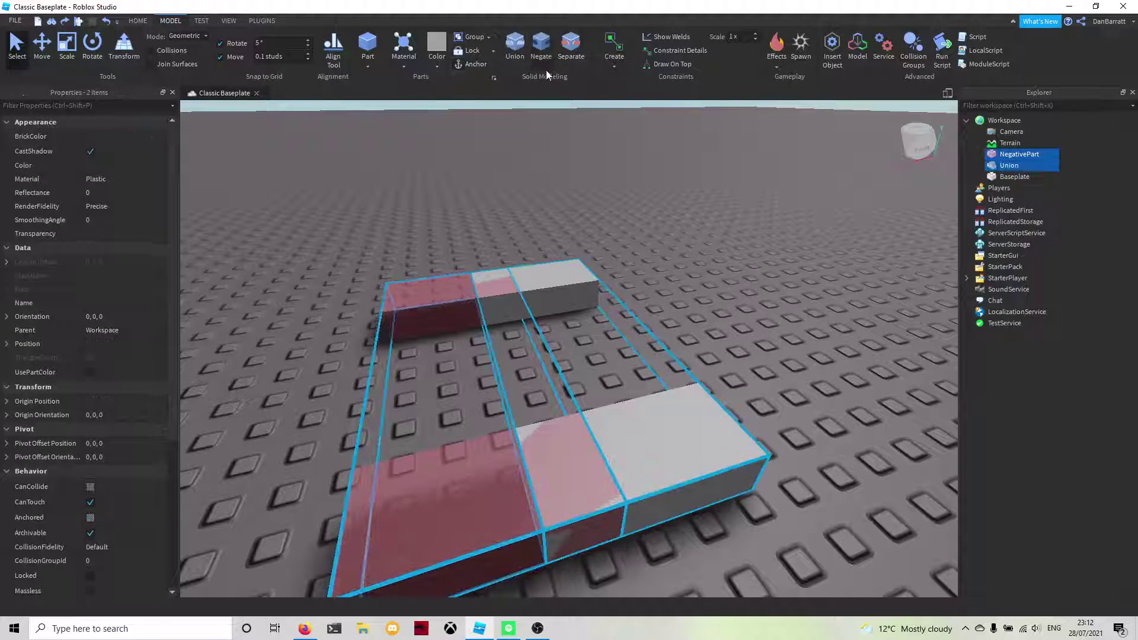
{"action": "left_click", "coordinate": [515, 49]}
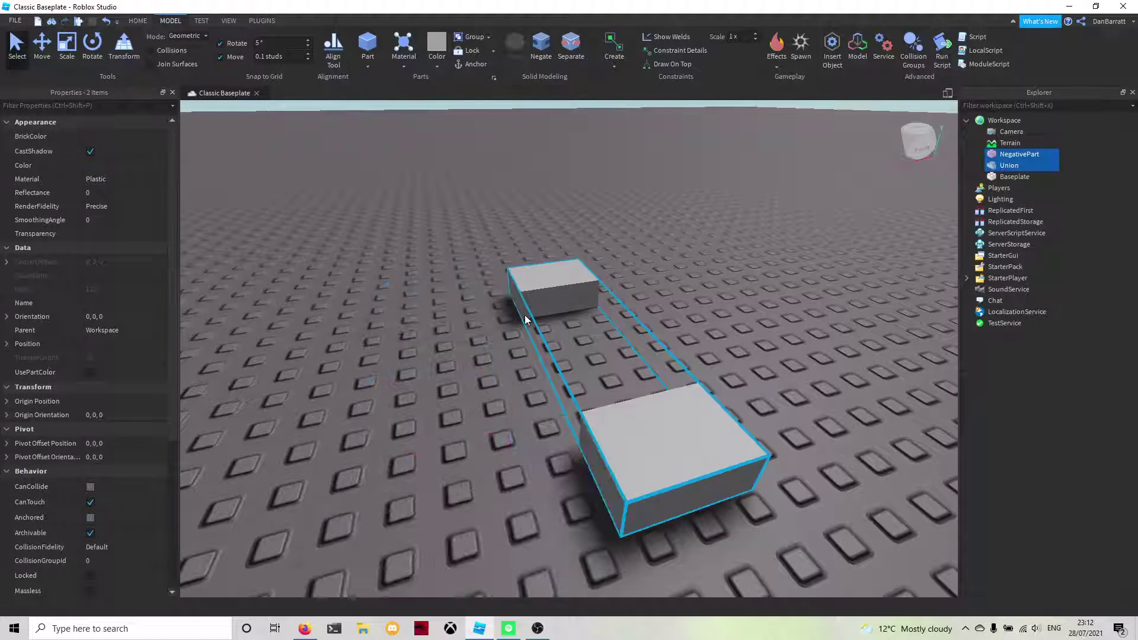
- Separate the cut union into its pieces, box-select them and delete them from the baseplate
{"action": "left_click", "coordinate": [569, 49]}
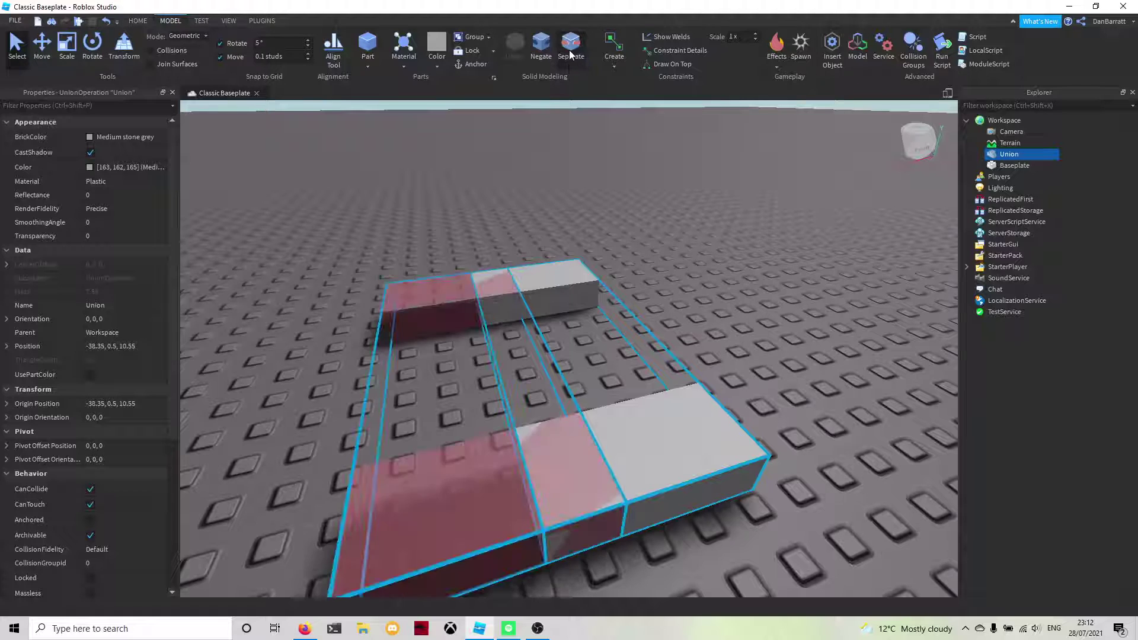
{"action": "left_click", "coordinate": [315, 240]}
{"action": "left_click_drag", "start_coordinate": [316, 240], "coordinate": [688, 405]}
{"action": "left_click", "coordinate": [734, 383]}
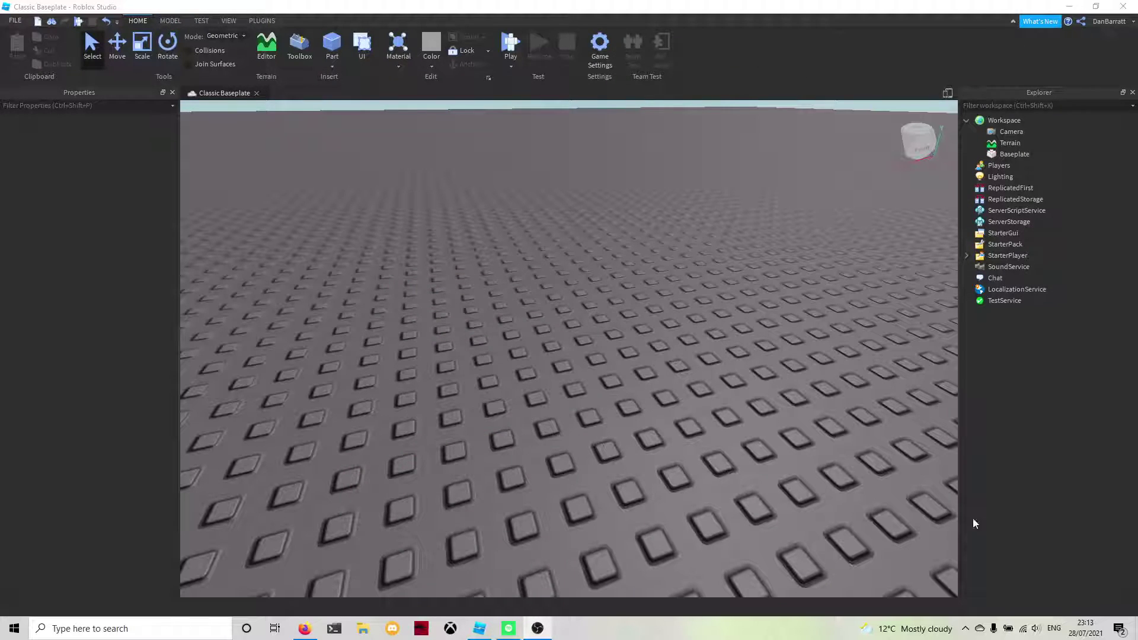
- With nothing selected, set the material for new parts to Cobblestone and the color to Sea green
{"action": "left_click", "coordinate": [712, 382]}
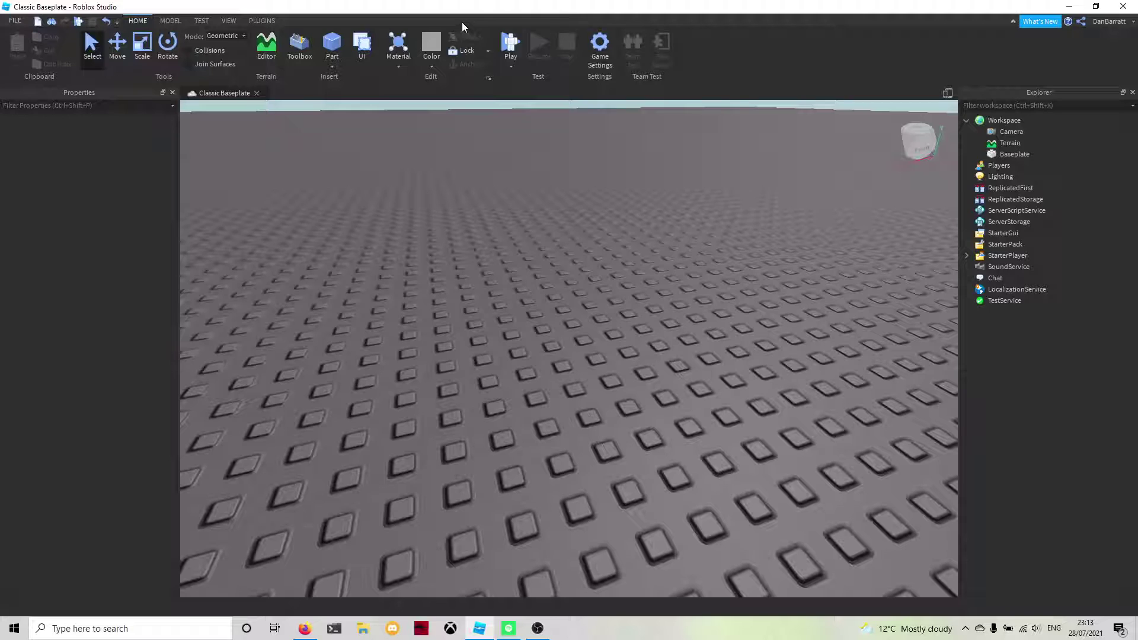
{"action": "left_click", "coordinate": [394, 61]}
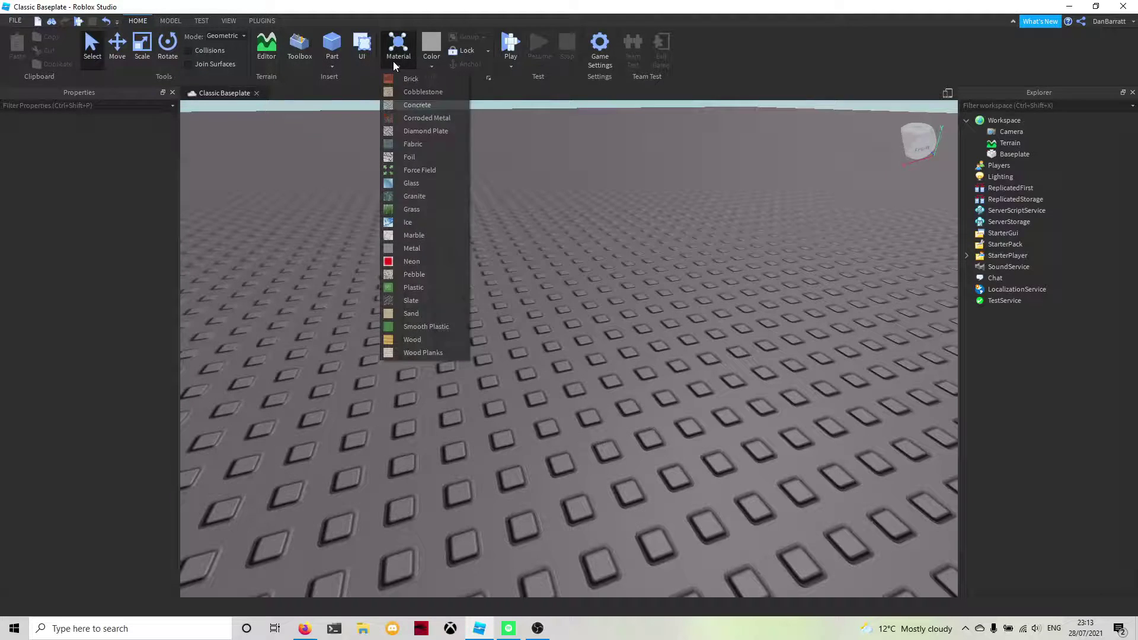
{"action": "left_click", "coordinate": [411, 91]}
{"action": "left_click", "coordinate": [431, 64]}
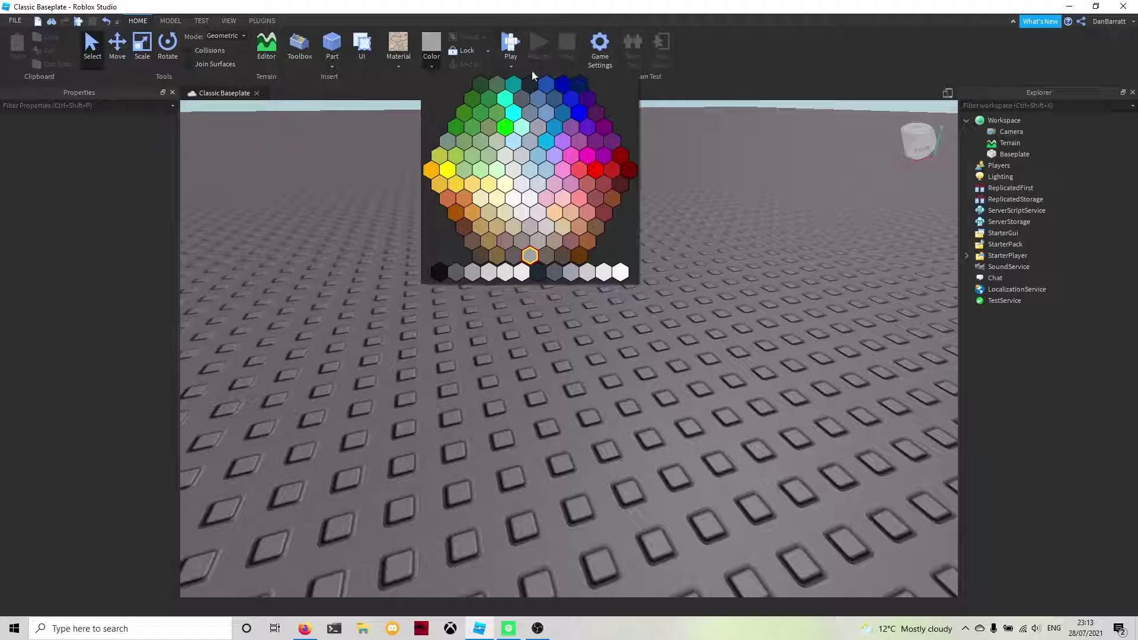
{"action": "left_click", "coordinate": [474, 107]}
{"action": "left_click", "coordinate": [432, 65]}
{"action": "left_click", "coordinate": [485, 117]}
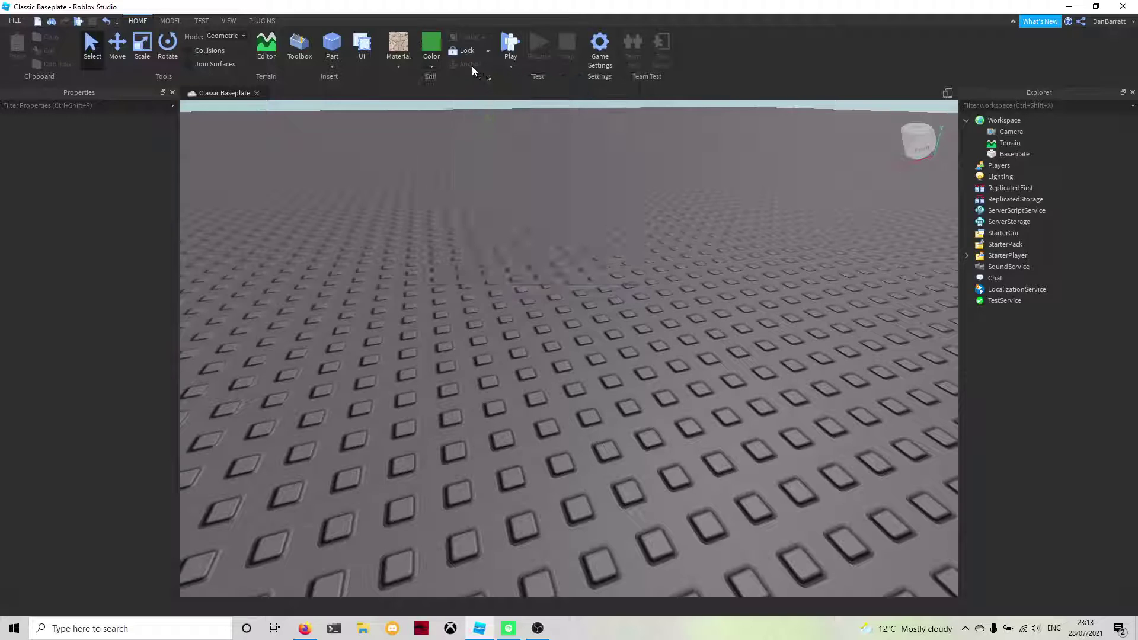
- Insert a block part with the preset material and color, and clear the selection
{"action": "left_click", "coordinate": [332, 45]}
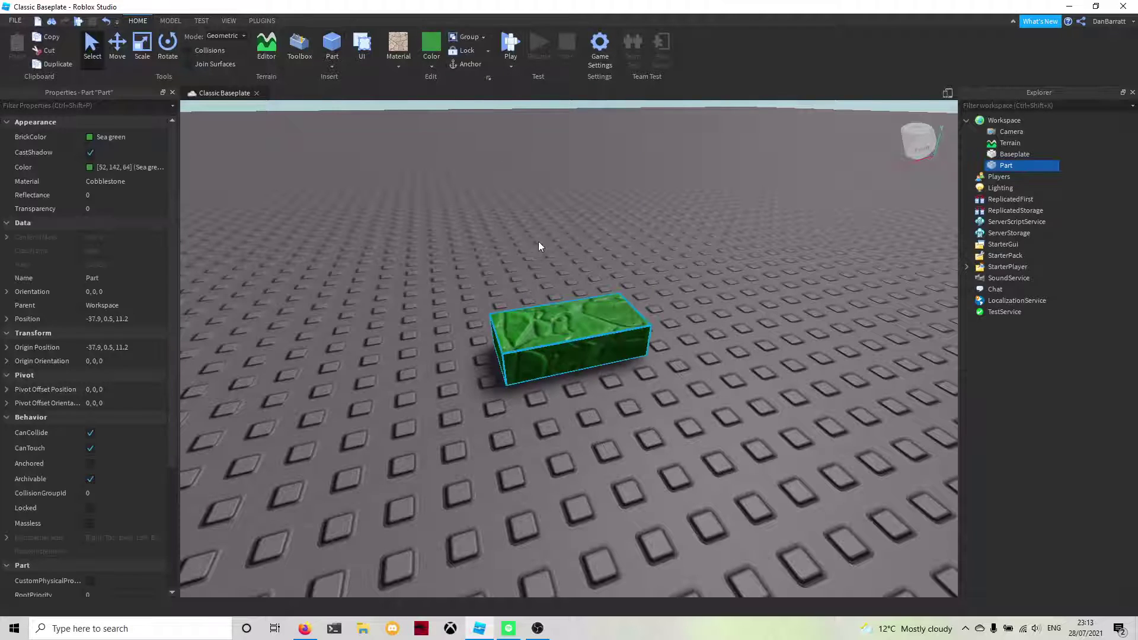
{"action": "key", "text": "s"}
{"action": "key", "text": "a"}
{"action": "left_click", "coordinate": [473, 198]}
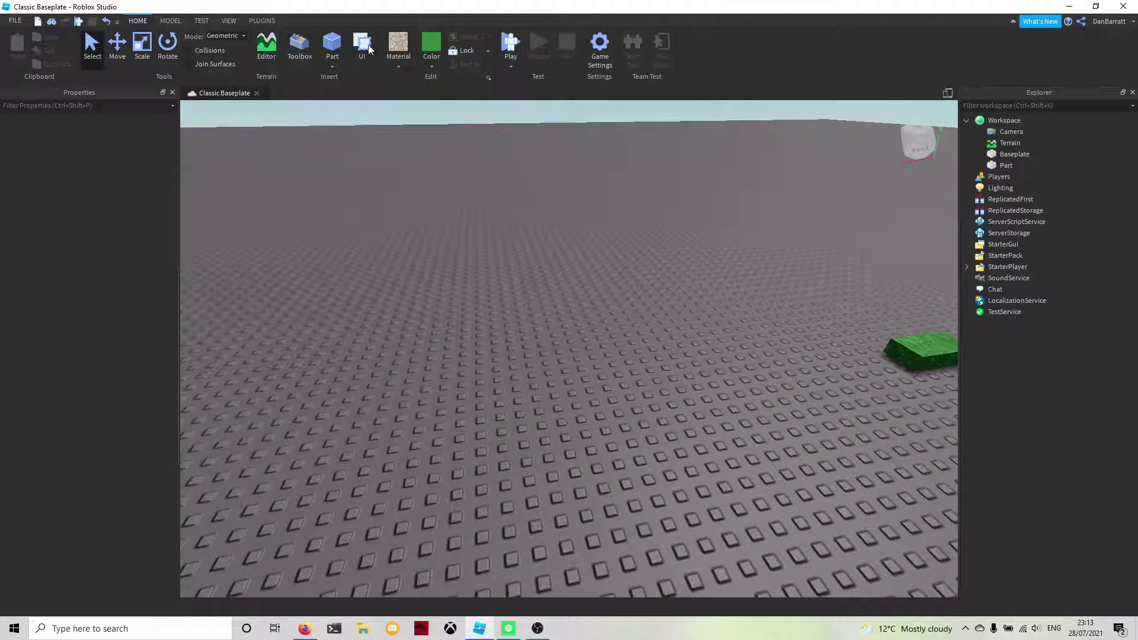
- Insert a second block part away from the first and color it Dark green
{"action": "left_click", "coordinate": [342, 45]}
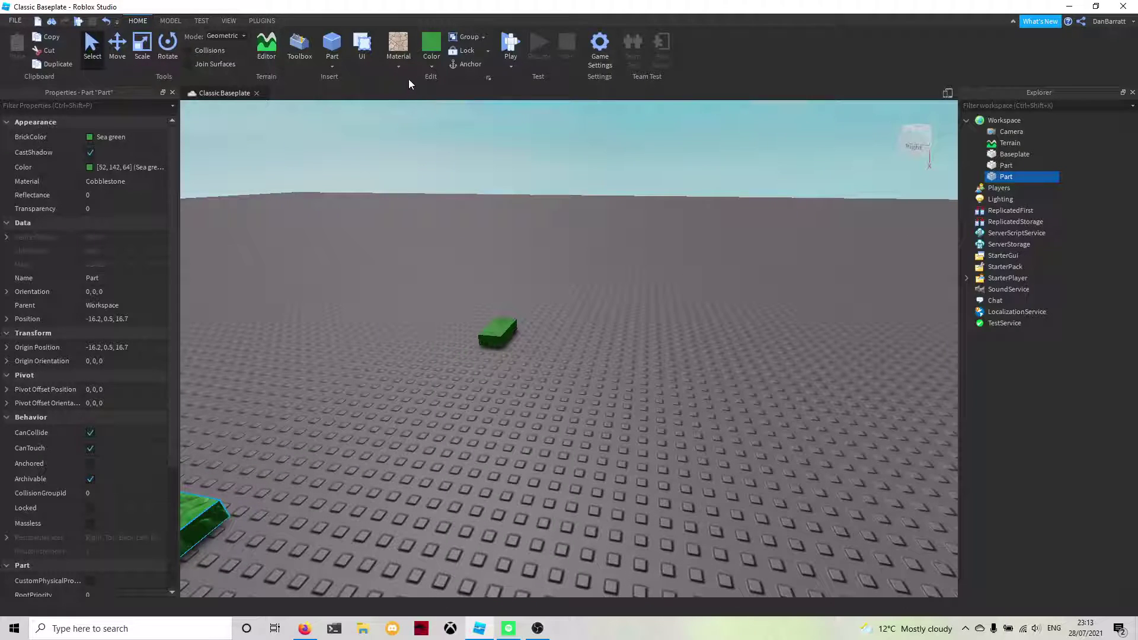
{"action": "left_click", "coordinate": [432, 67]}
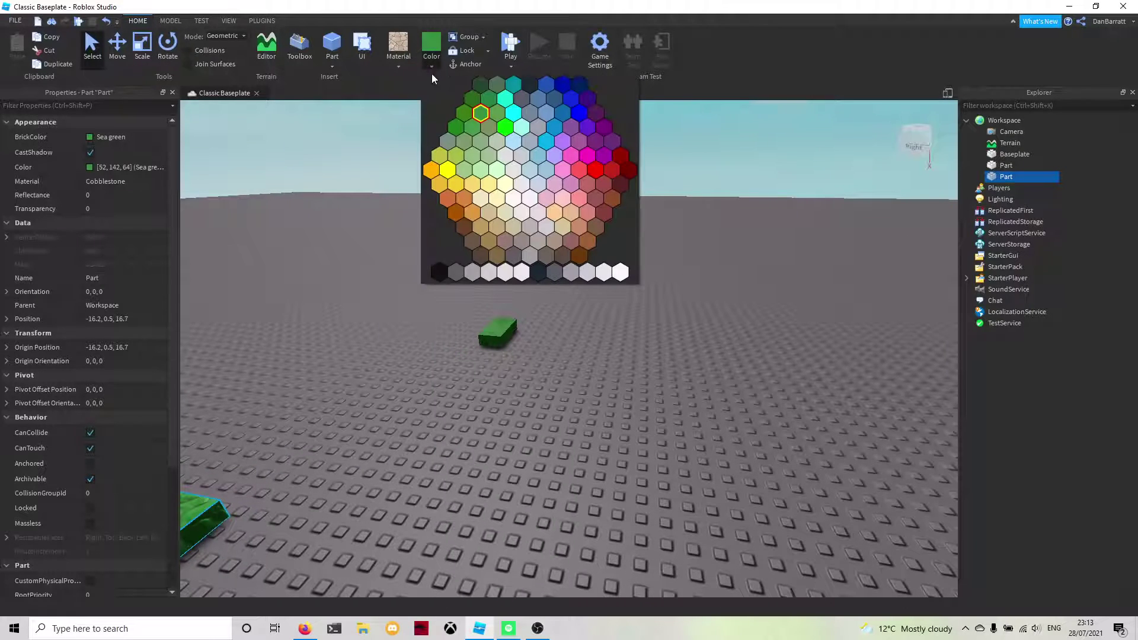
{"action": "left_click", "coordinate": [491, 99]}
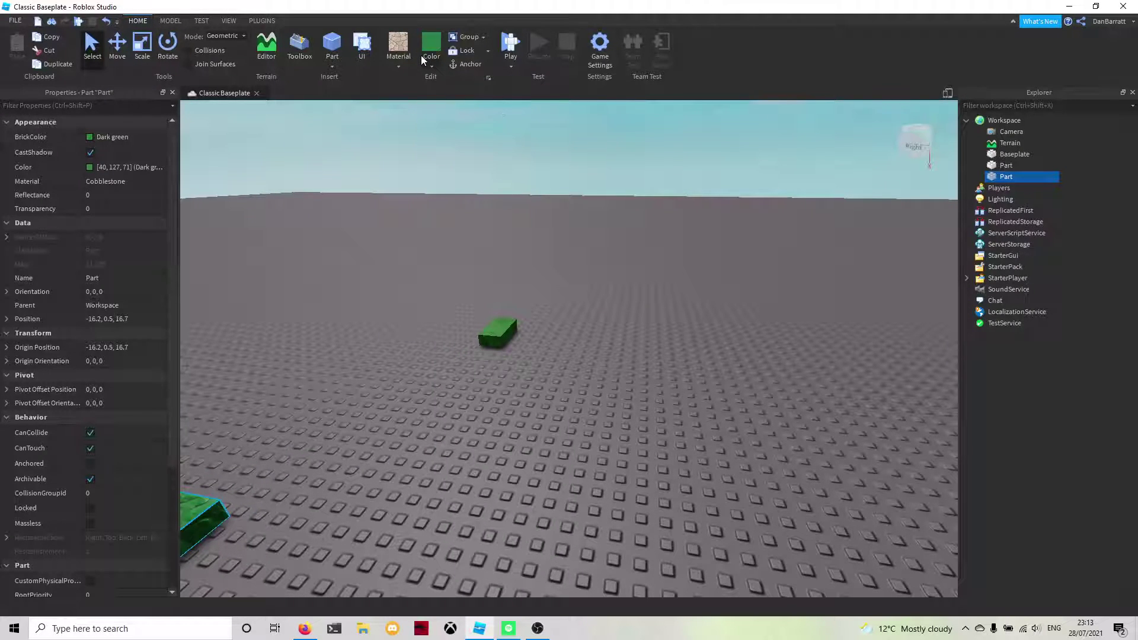
- Recolor the selected second block to Teal and clear the selection
{"action": "left_click", "coordinate": [426, 58]}
{"action": "left_click", "coordinate": [501, 108]}
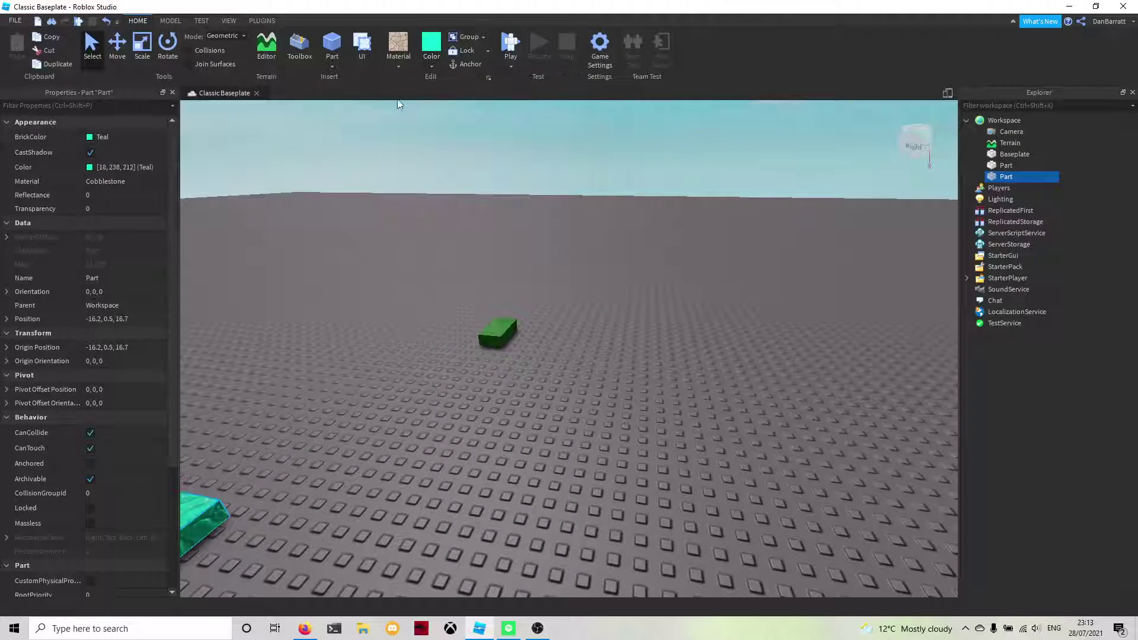
{"action": "left_click", "coordinate": [363, 198]}
- Insert a third block part with the preset Cobblestone material and Teal color, place it beside the teal block, and deselect it
{"action": "right_click_drag", "start_coordinate": [363, 197], "coordinate": [385, 161]}
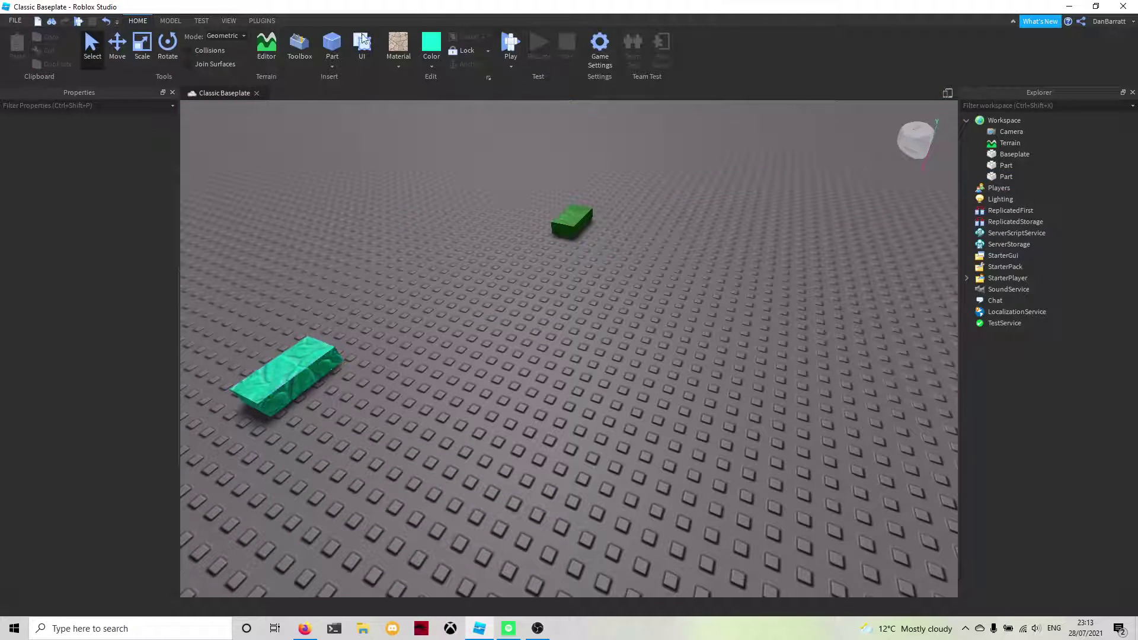
{"action": "left_click", "coordinate": [332, 51]}
{"action": "left_click_drag", "start_coordinate": [563, 347], "coordinate": [383, 290]}
{"action": "left_click", "coordinate": [401, 343]}
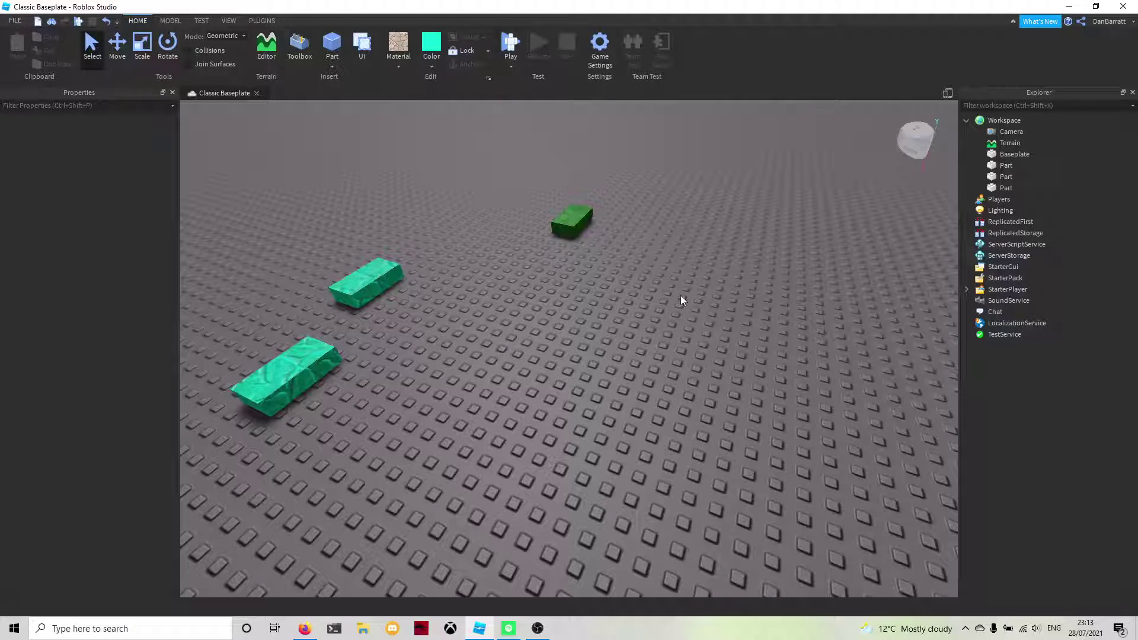
{"action": "left_click", "coordinate": [262, 20]}
{"action": "left_click", "coordinate": [229, 20]}
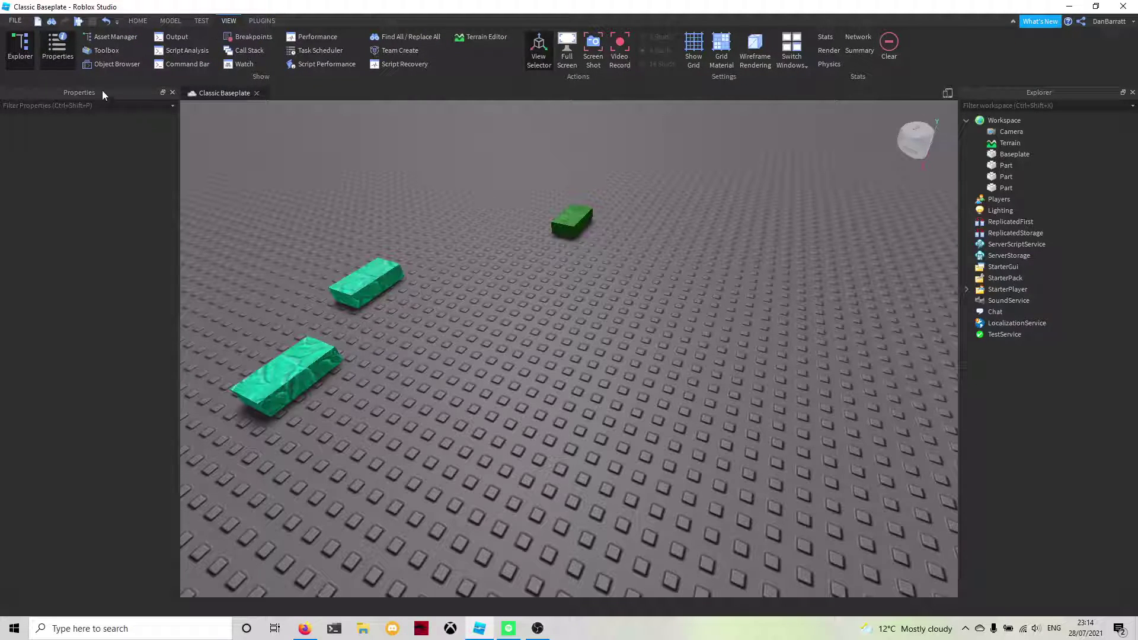
{"action": "left_click", "coordinate": [197, 20]}
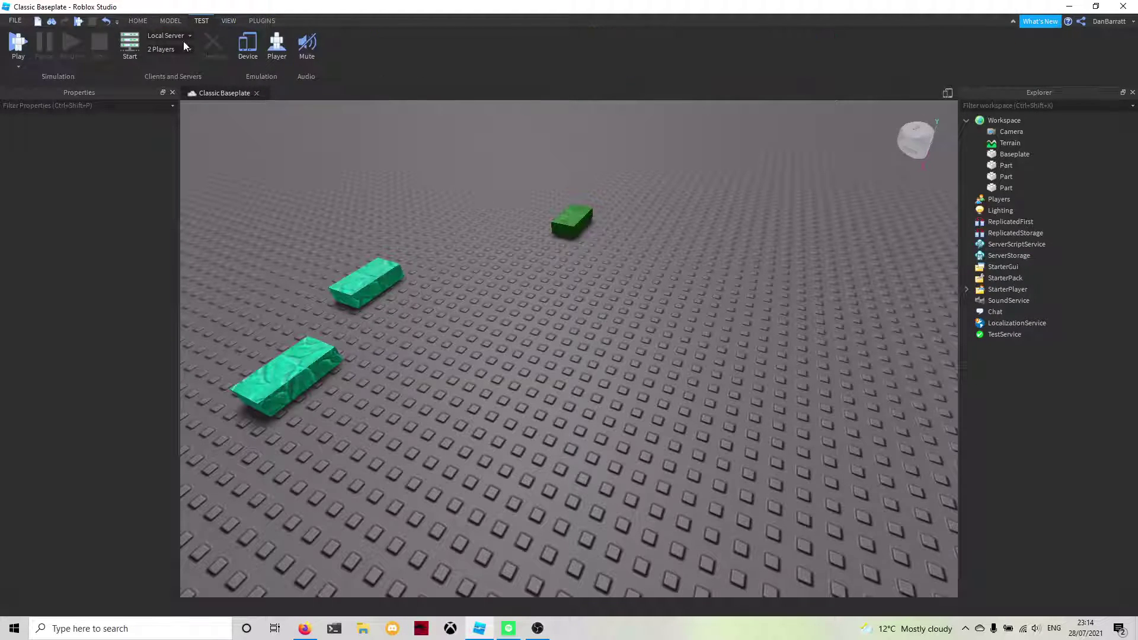
{"action": "left_click", "coordinate": [171, 20]}
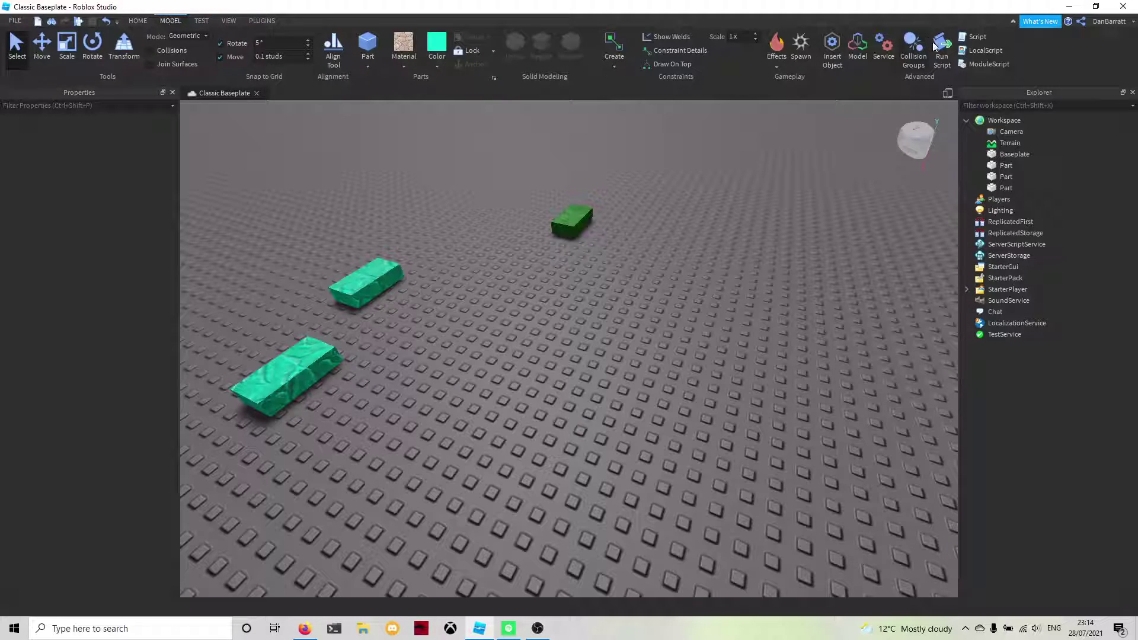
{"action": "left_click", "coordinate": [137, 21]}
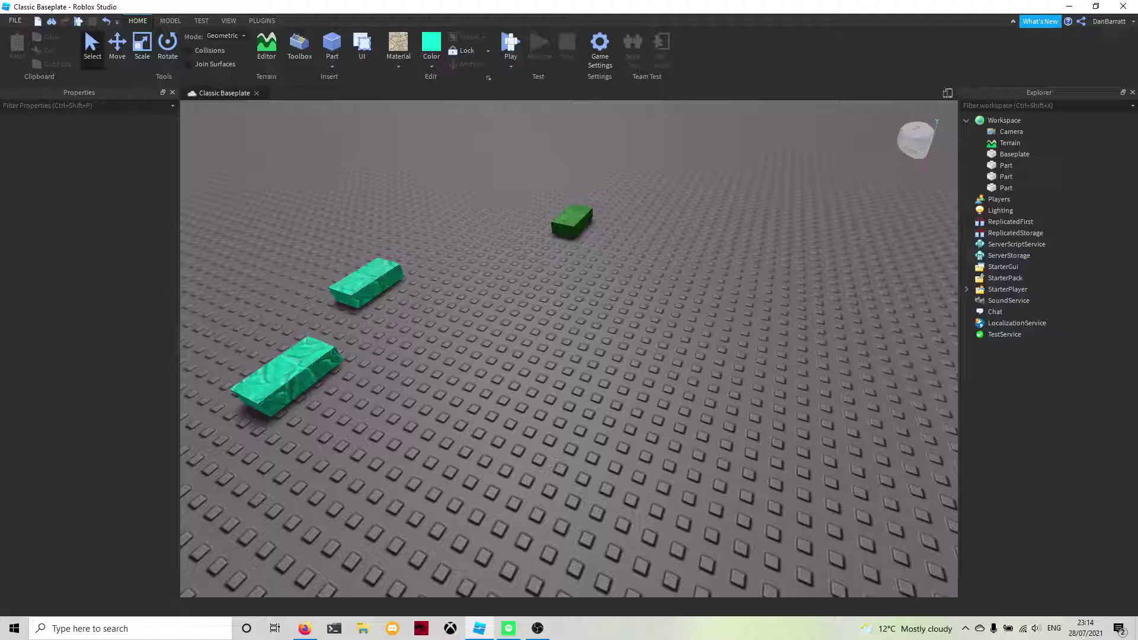